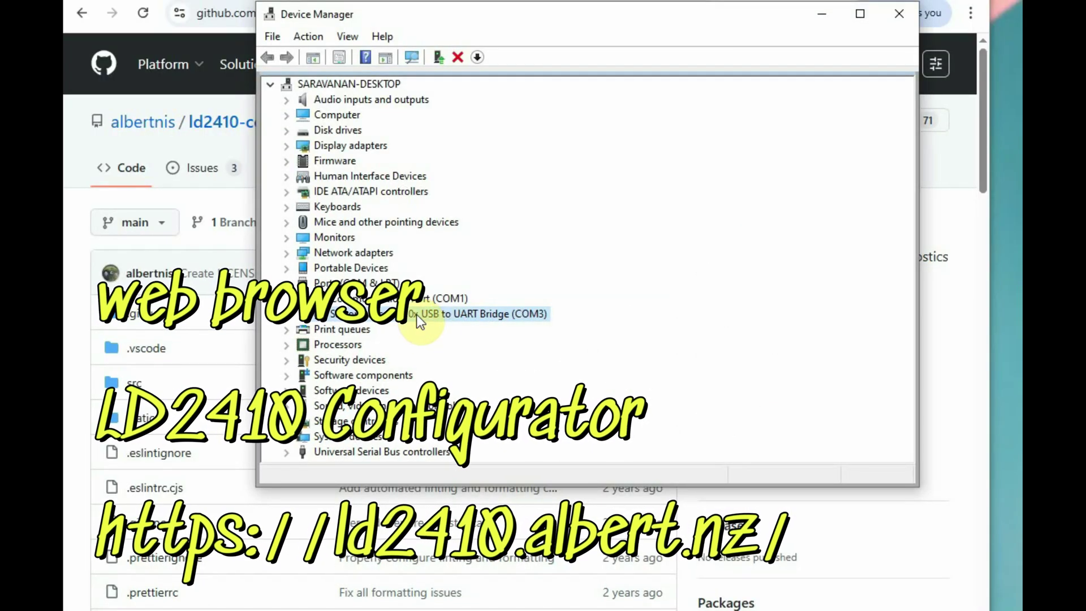
Bring the ld2410-configurator GitHub page forward and scroll down through its README.
click(821, 14)
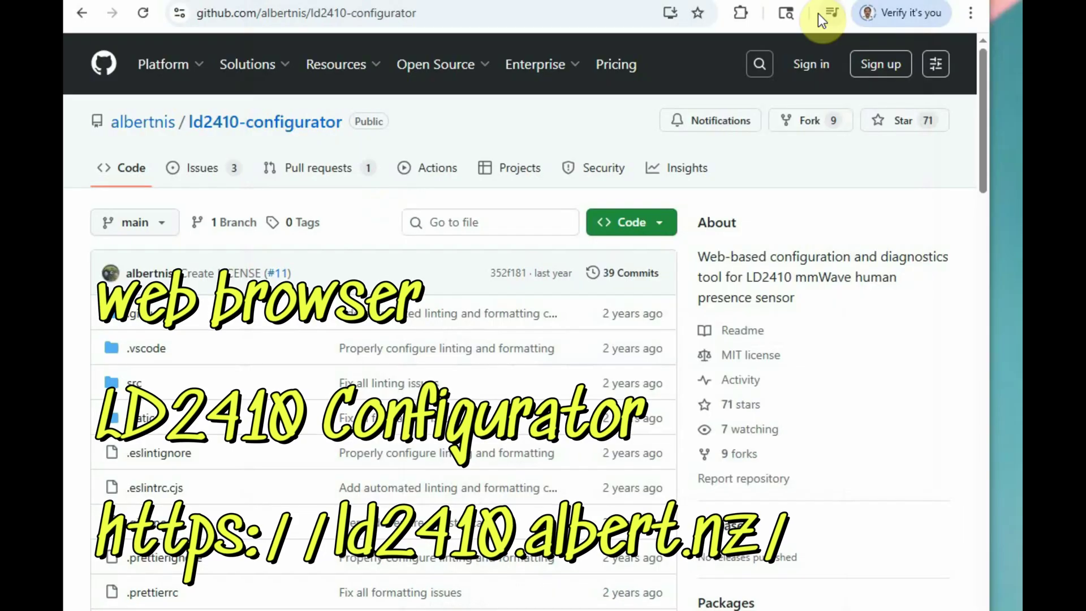
click(199, 18)
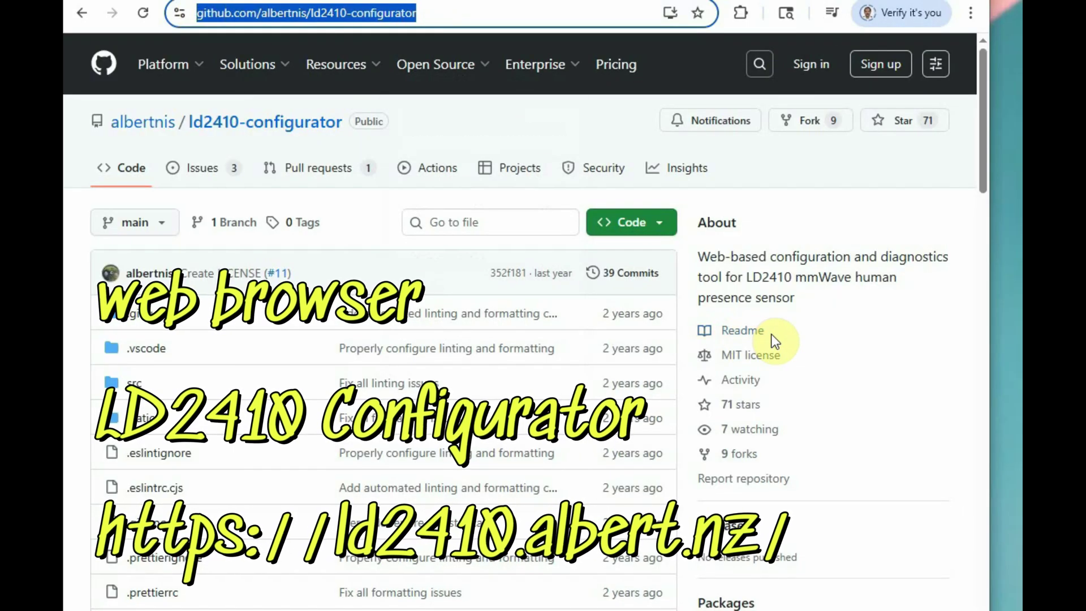
scroll(762, 340, down, 9)
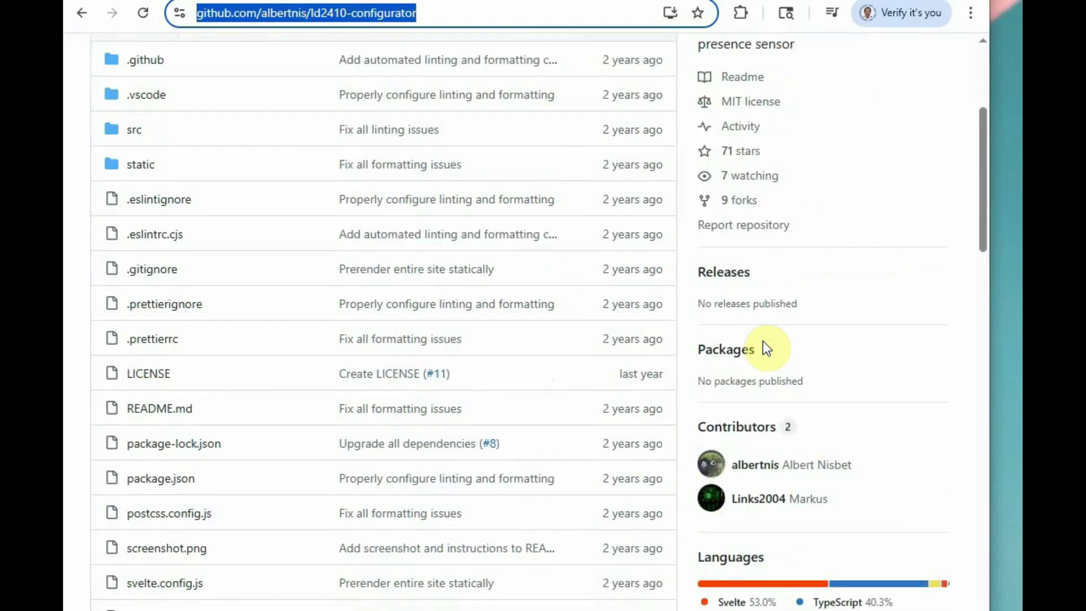
scroll(763, 345, down, 4)
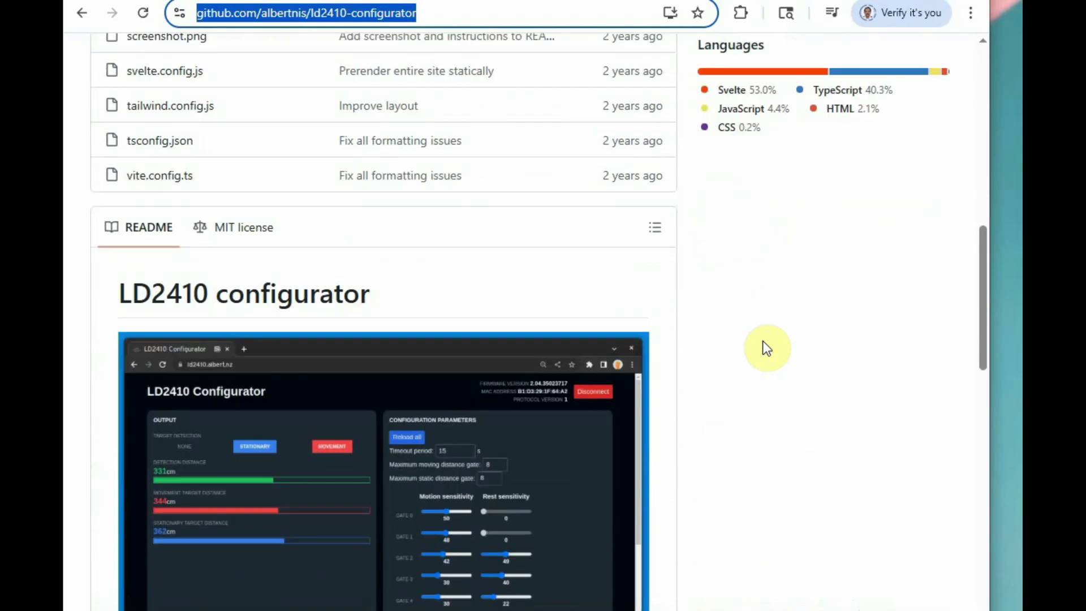
scroll(762, 340, down, 3)
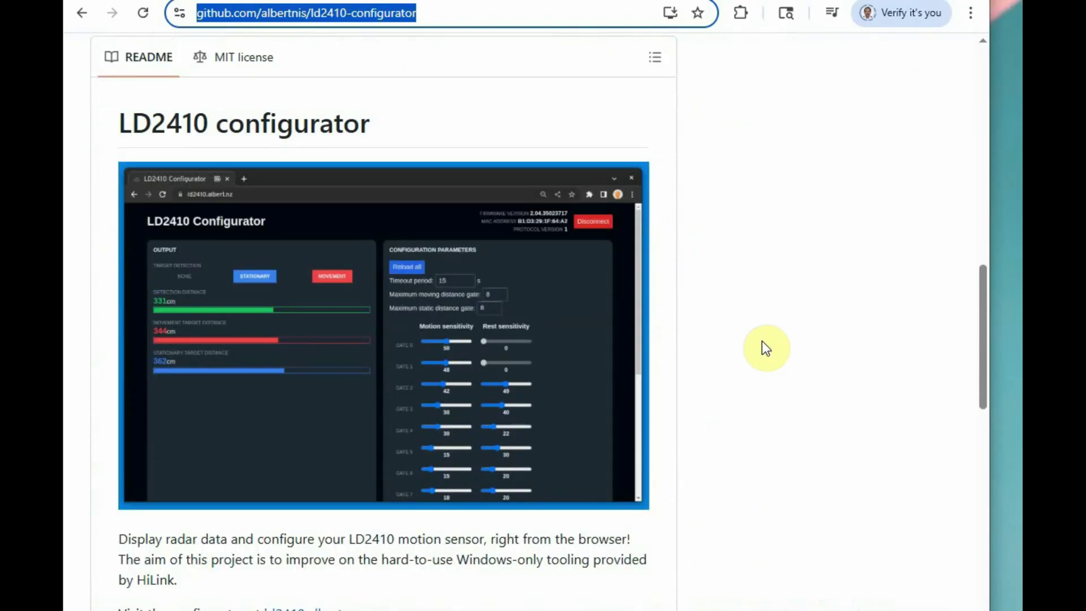
scroll(762, 340, down, 2)
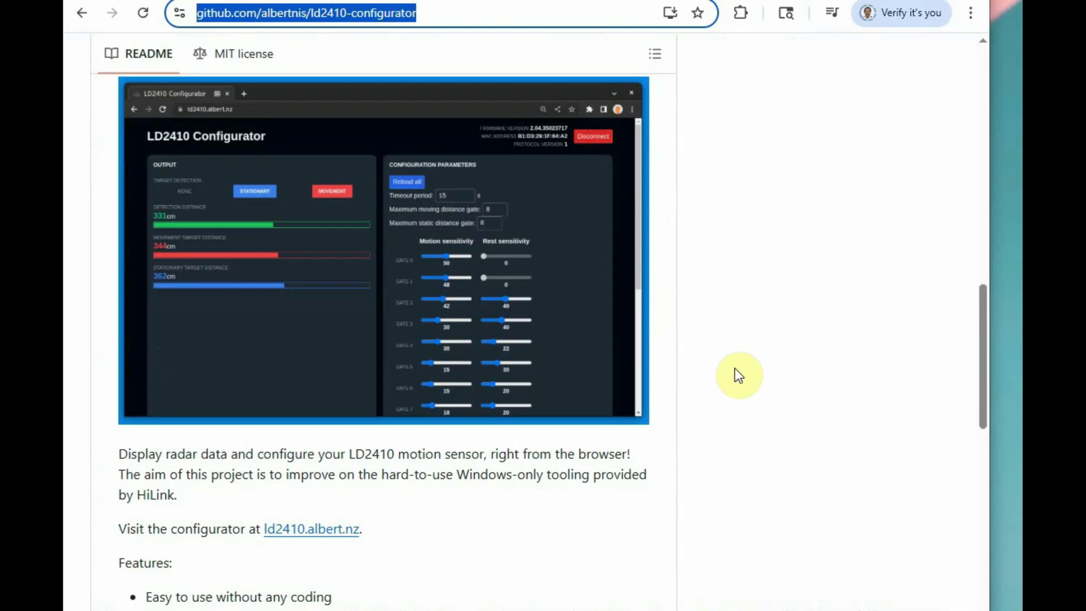
scroll(690, 410, down, 3)
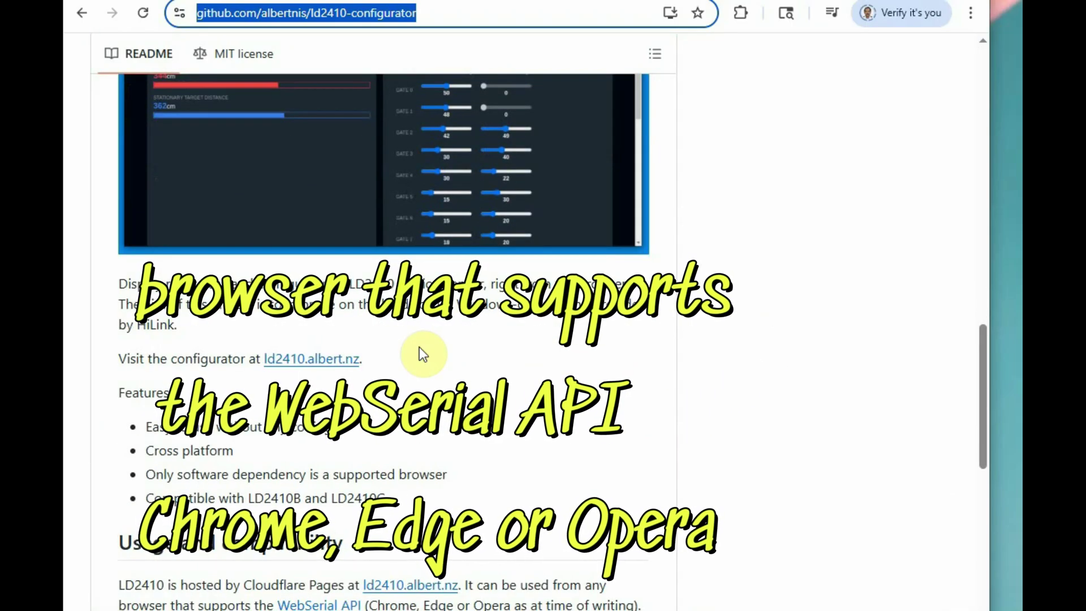
scroll(419, 347, down, 2)
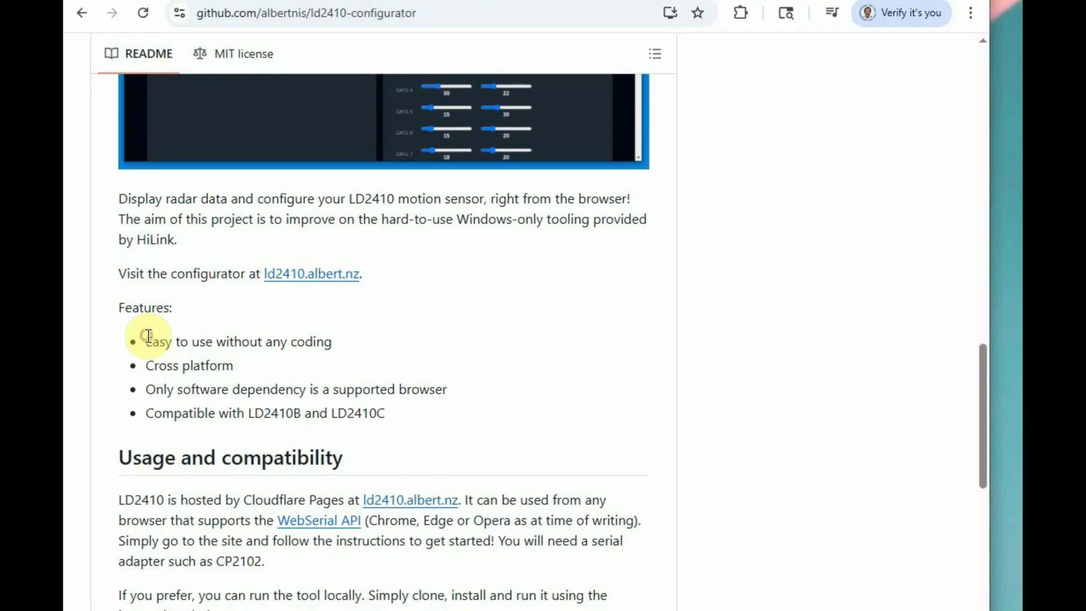
Highlight the README features: no coding needed, supported-browser requirement, and LD2410B/LD2410C compatibility.
drag(146, 342, 335, 347)
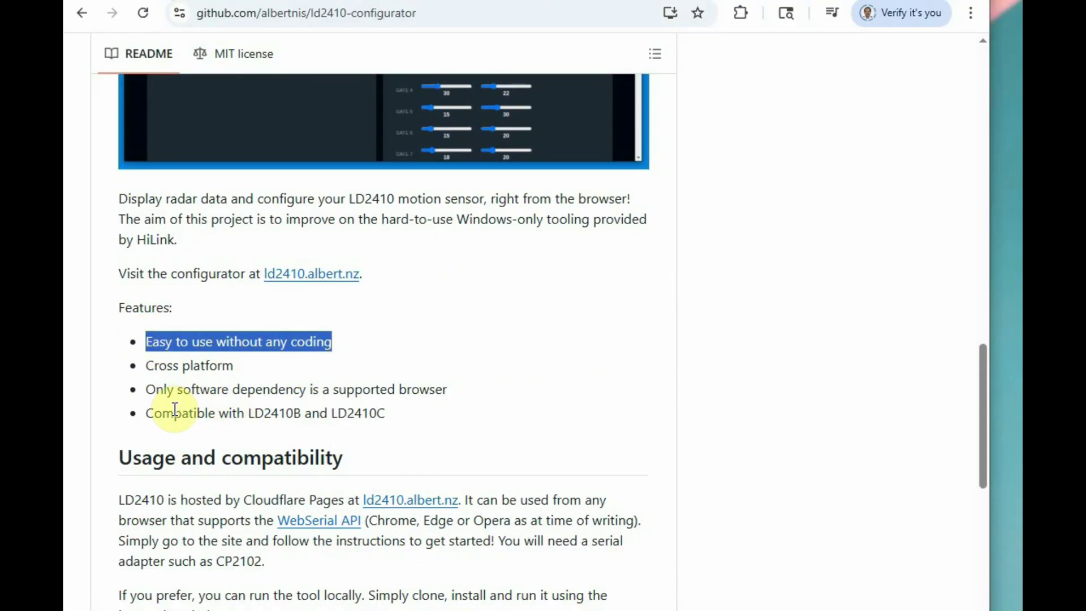
drag(151, 389, 448, 387)
drag(148, 415, 397, 418)
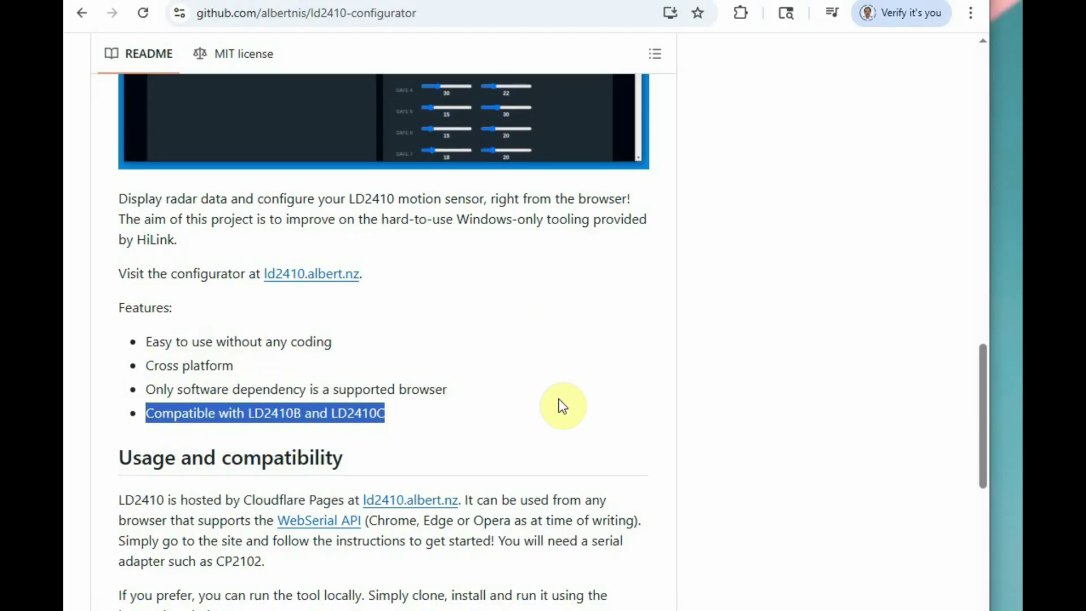
scroll(565, 396, down, 3)
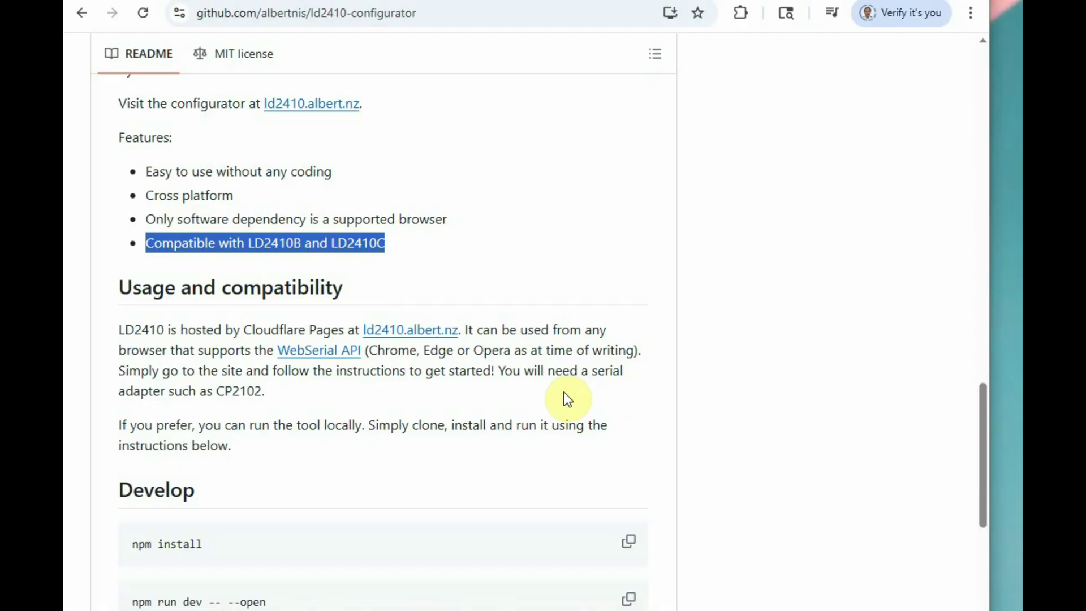
scroll(547, 425, up, 5)
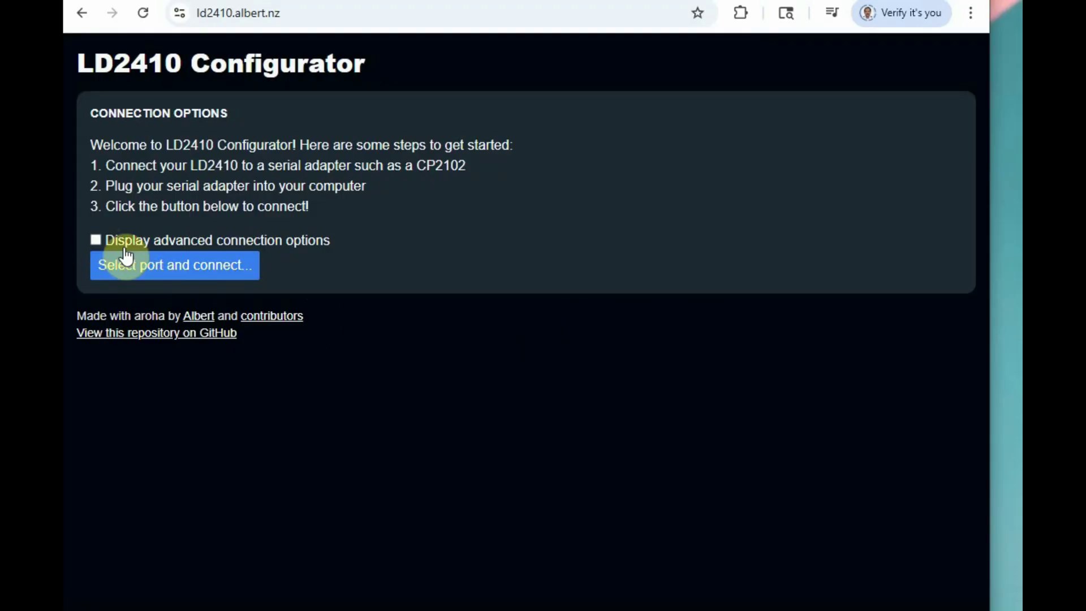
Connect the configurator to the radar through the CP2102 USB to UART bridge on COM3.
click(153, 266)
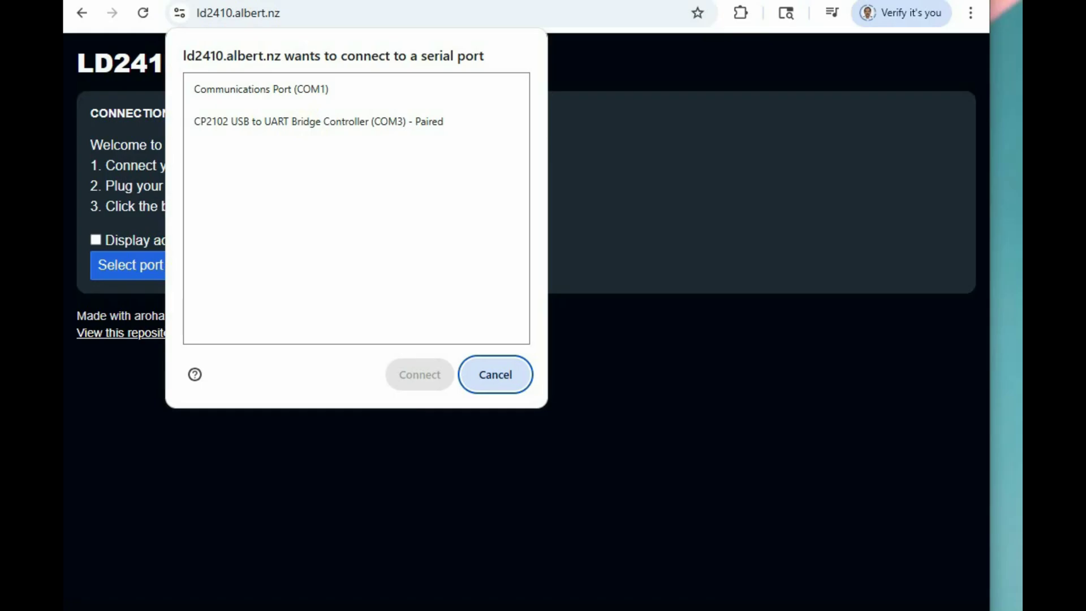
key(alt+Tab)
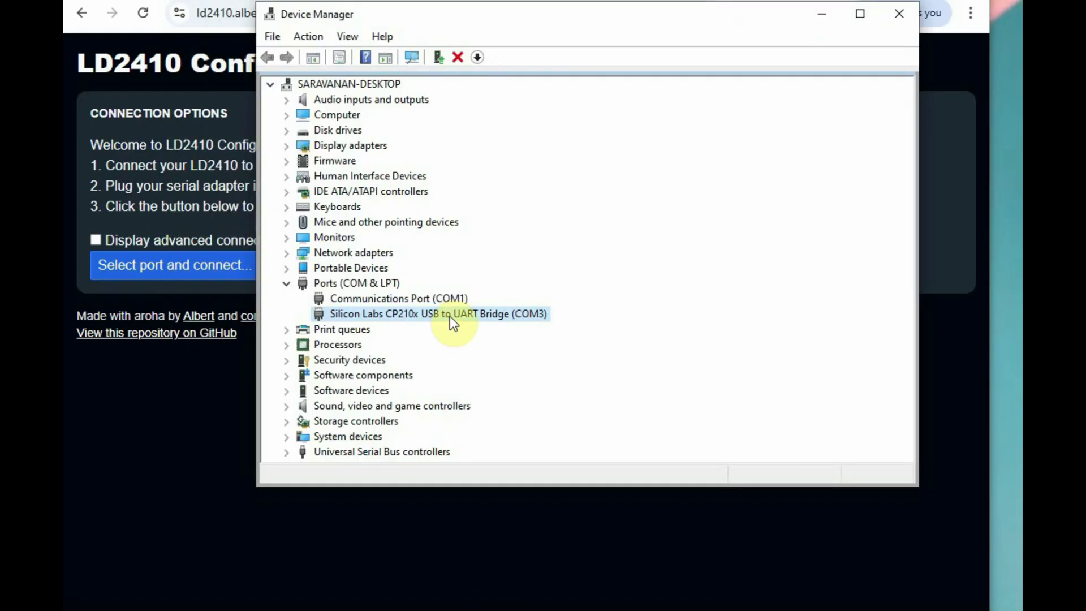
click(822, 21)
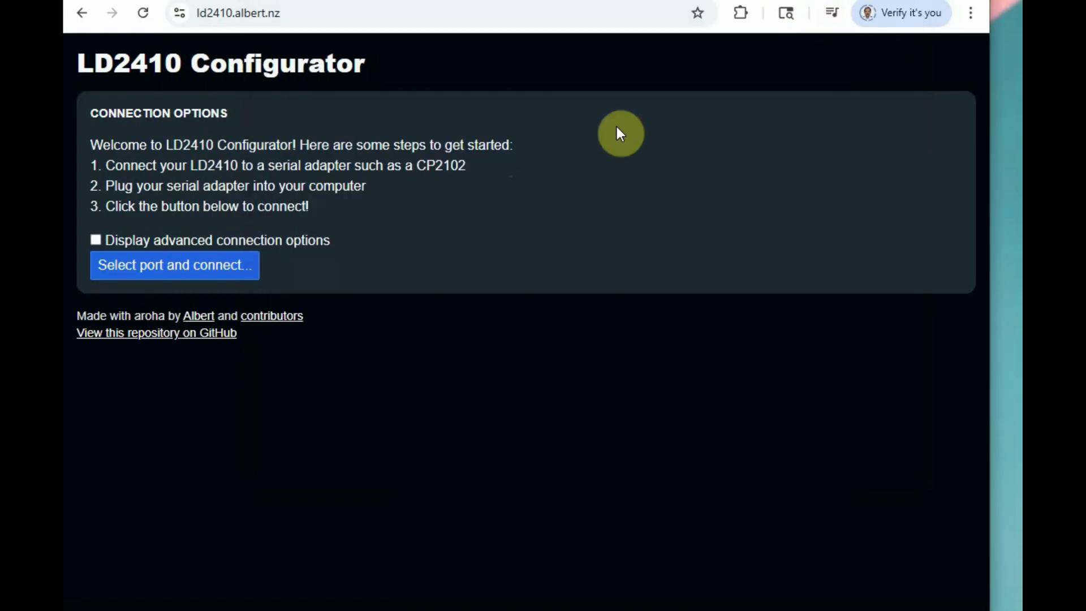
click(225, 265)
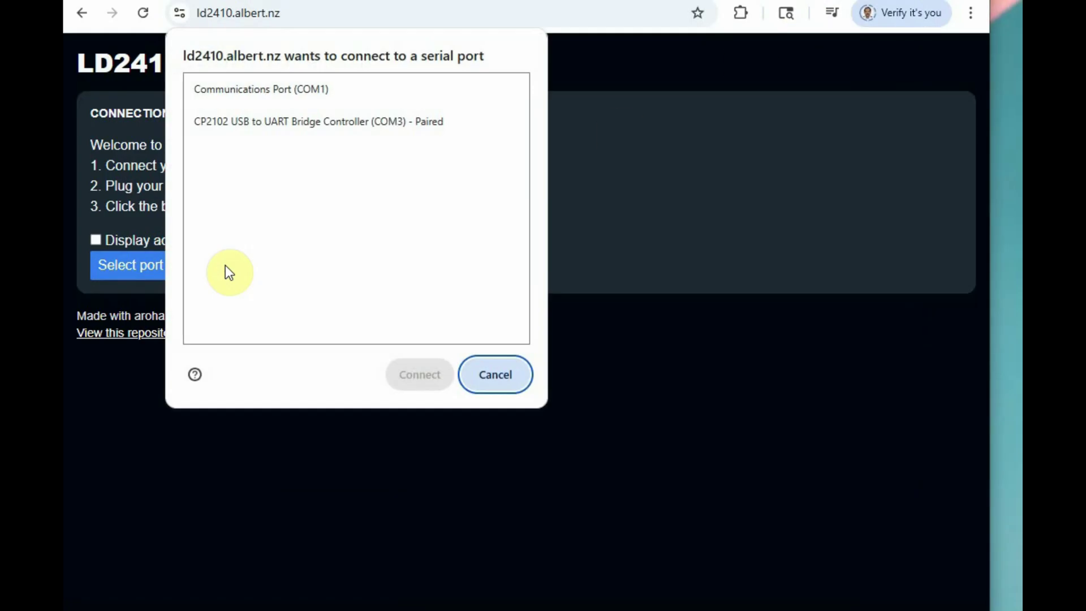
click(289, 126)
click(416, 357)
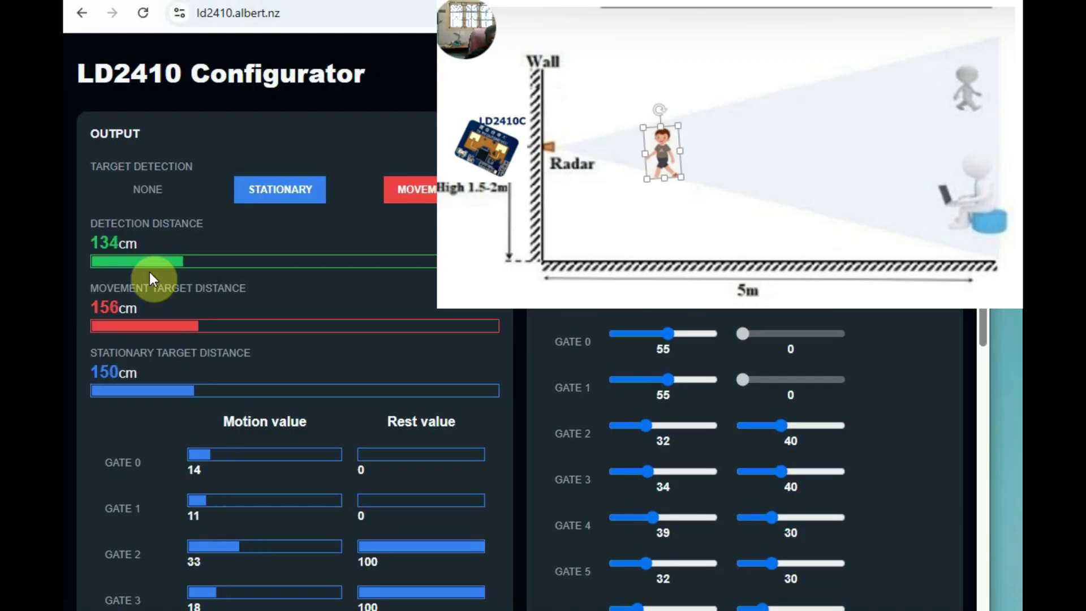
scroll(228, 295, down, 3)
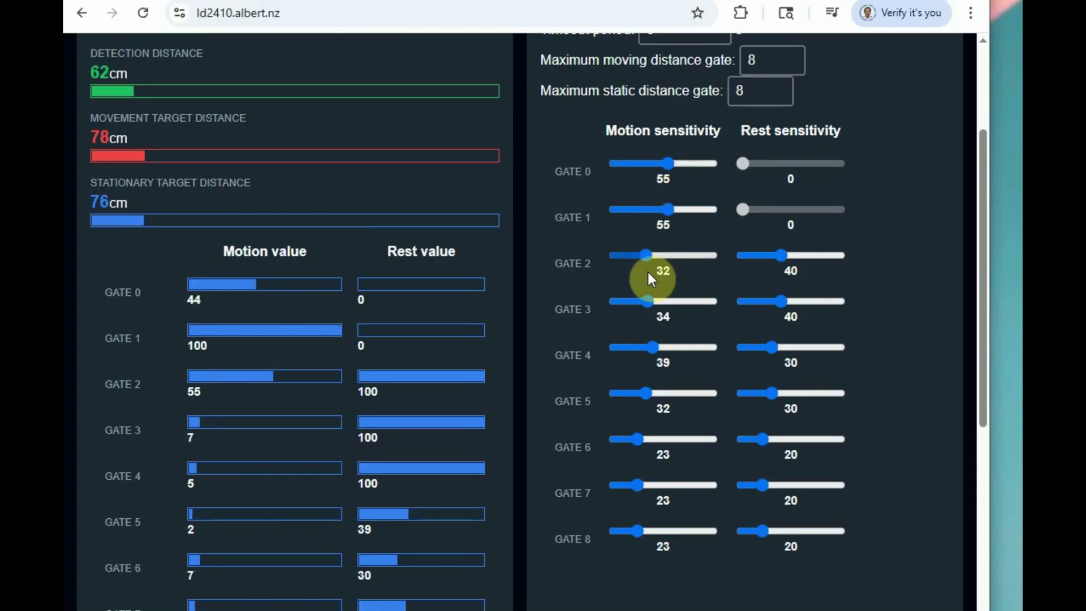
Lower the Gate 2–5 motion sensitivities to 6, 3, 4 and 0.
drag(646, 259, 622, 262)
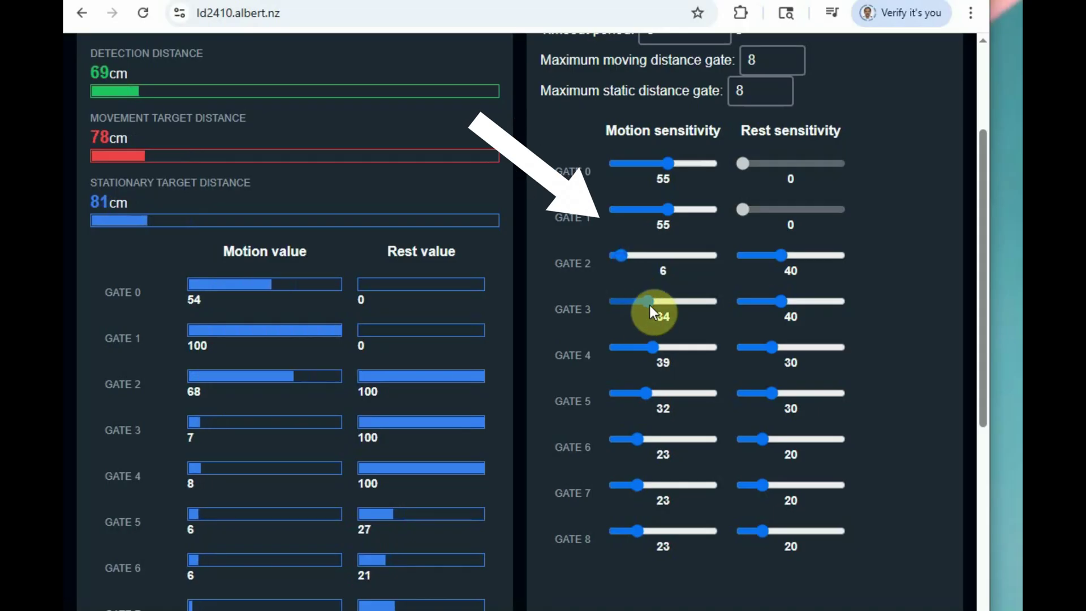
drag(650, 304, 616, 308)
drag(628, 346, 622, 347)
drag(625, 393, 615, 393)
Change the maximum moving distance gate from 8 to 2.
scroll(818, 404, up, 3)
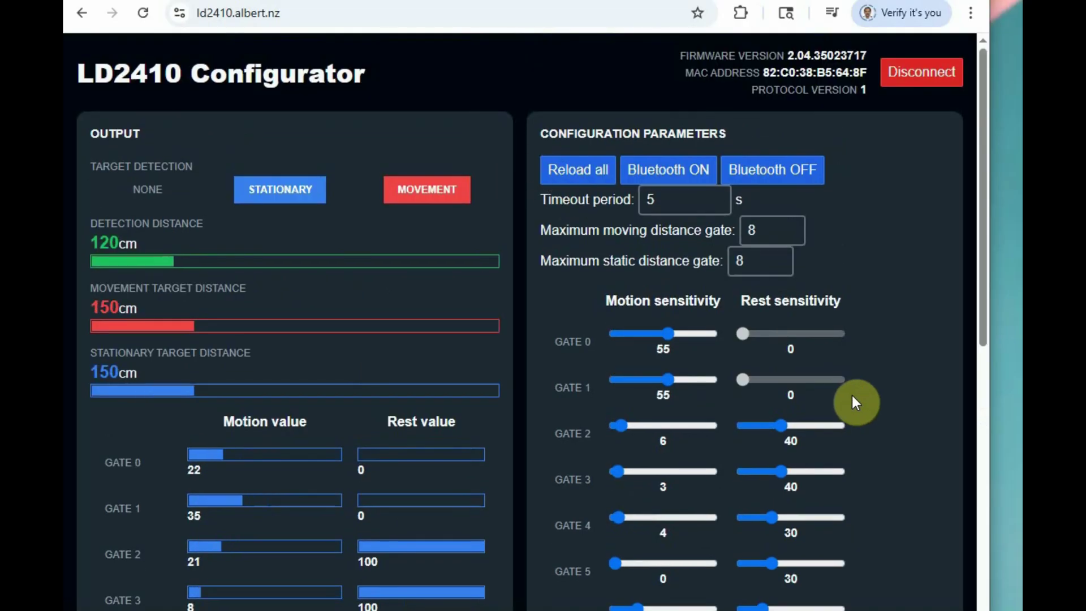
double_click(746, 229)
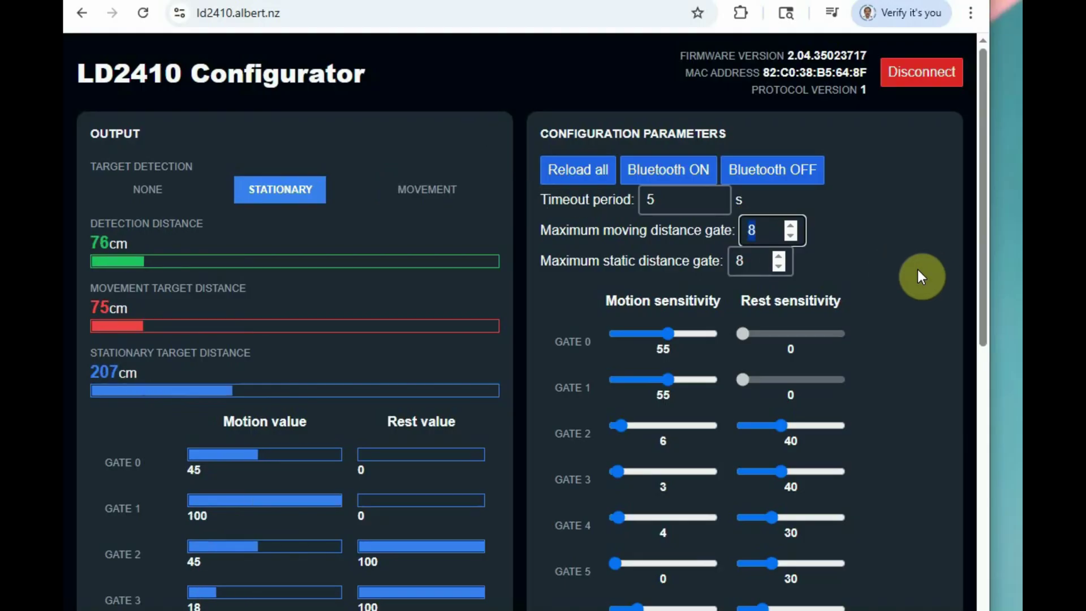
text(2)
click(923, 274)
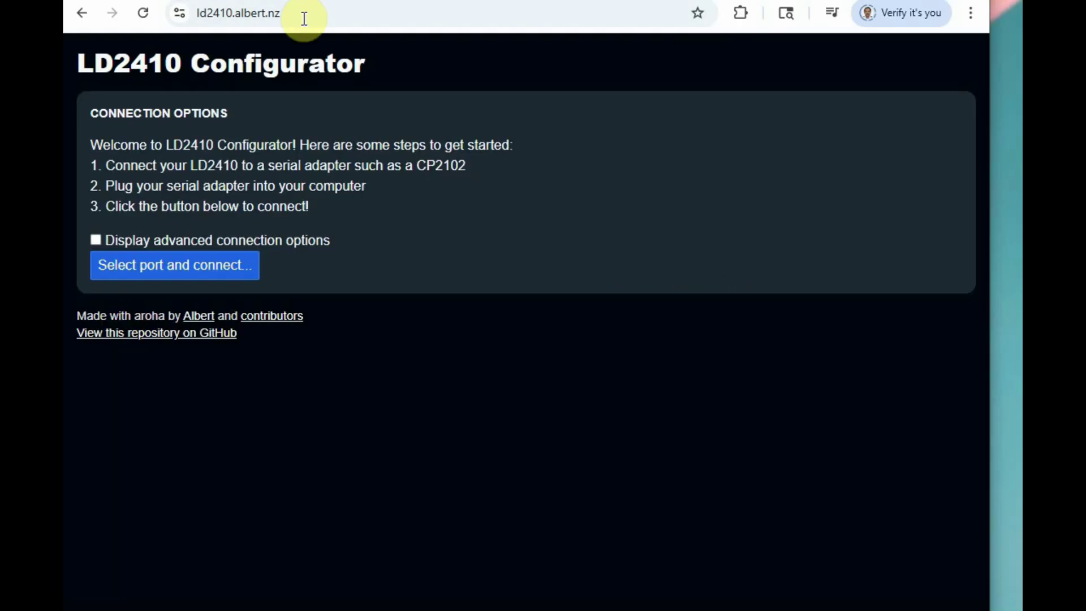
Reconnect to the radar on CP2102 (COM3) and set the maximum moving distance gate to 4.
click(181, 270)
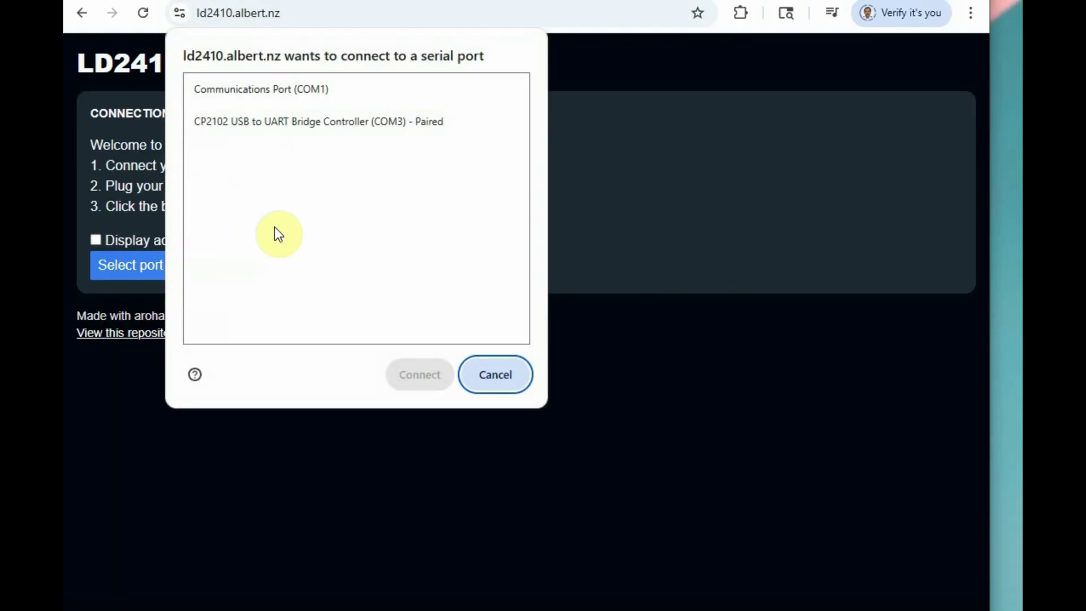
click(260, 123)
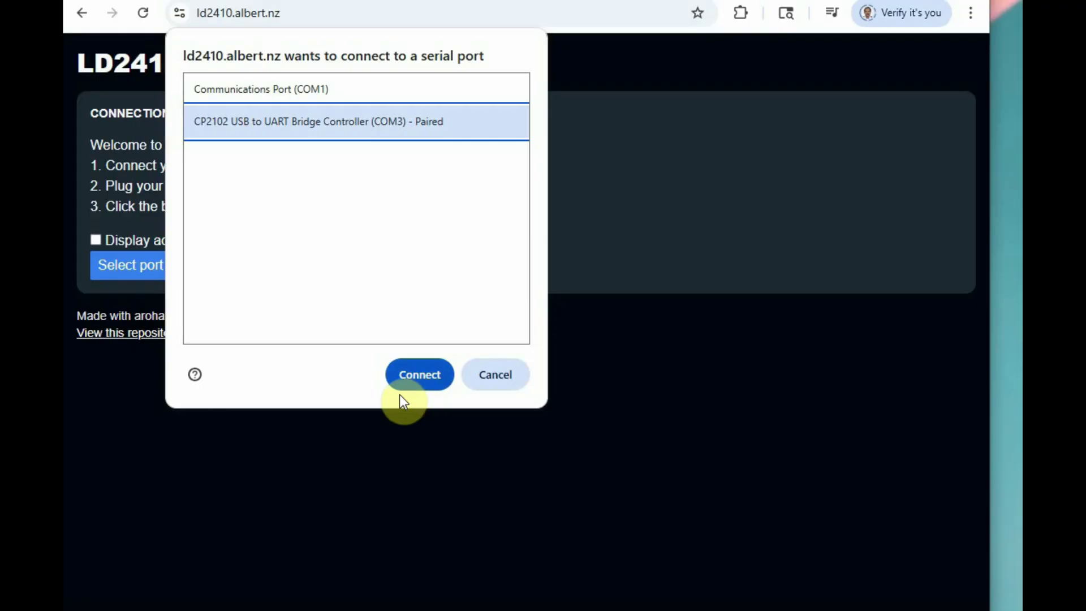
click(416, 378)
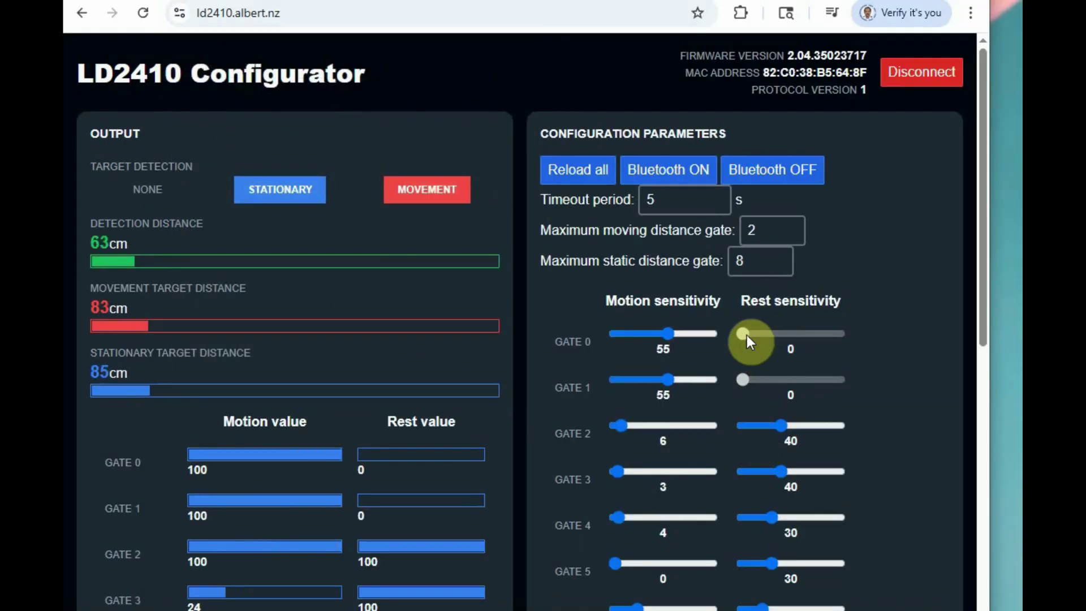
double_click(765, 242)
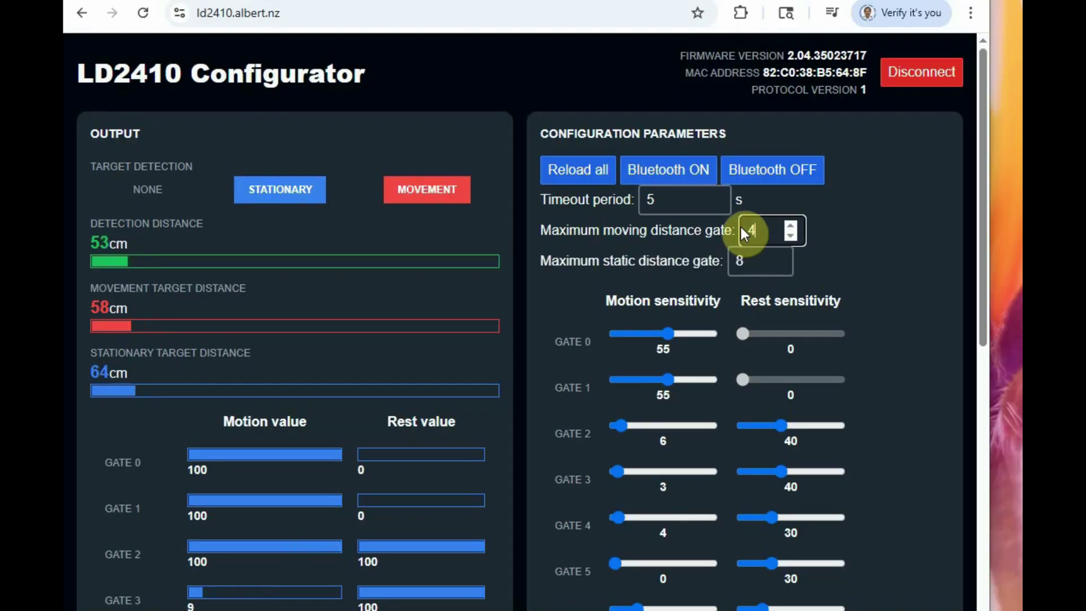
Raise Gate 2–4 motion sensitivity to 28, 34 and 33, then reload the configurator page.
click(643, 424)
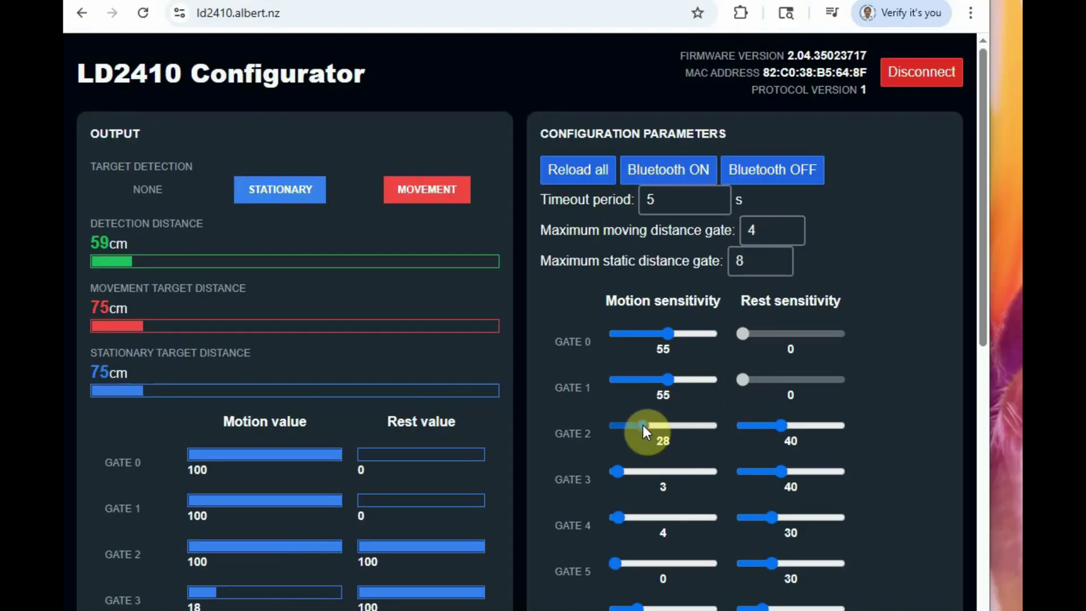
click(647, 470)
click(650, 517)
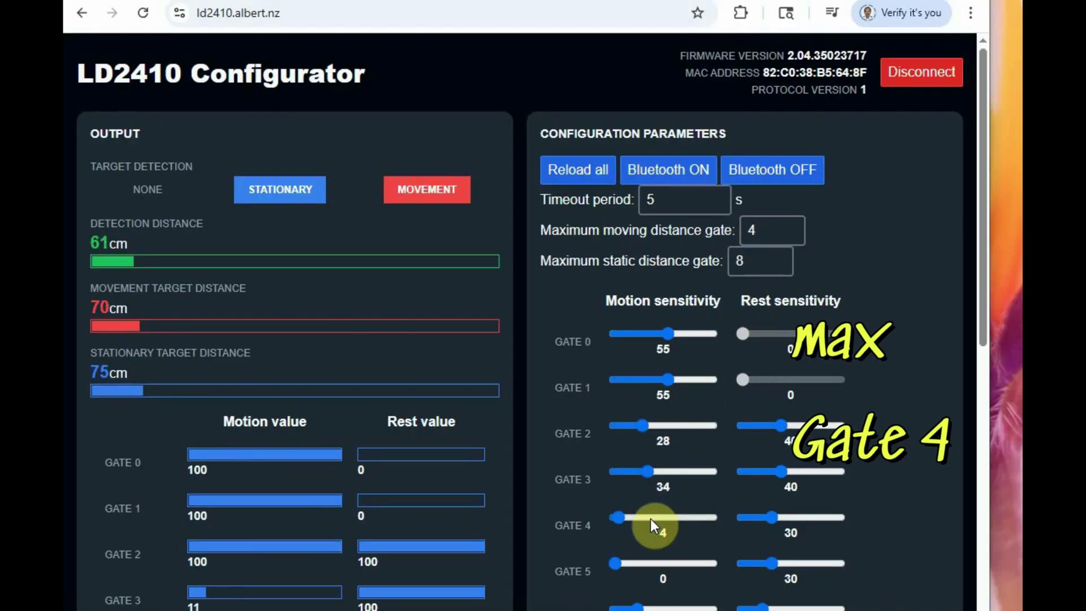
click(384, 17)
key(Return)
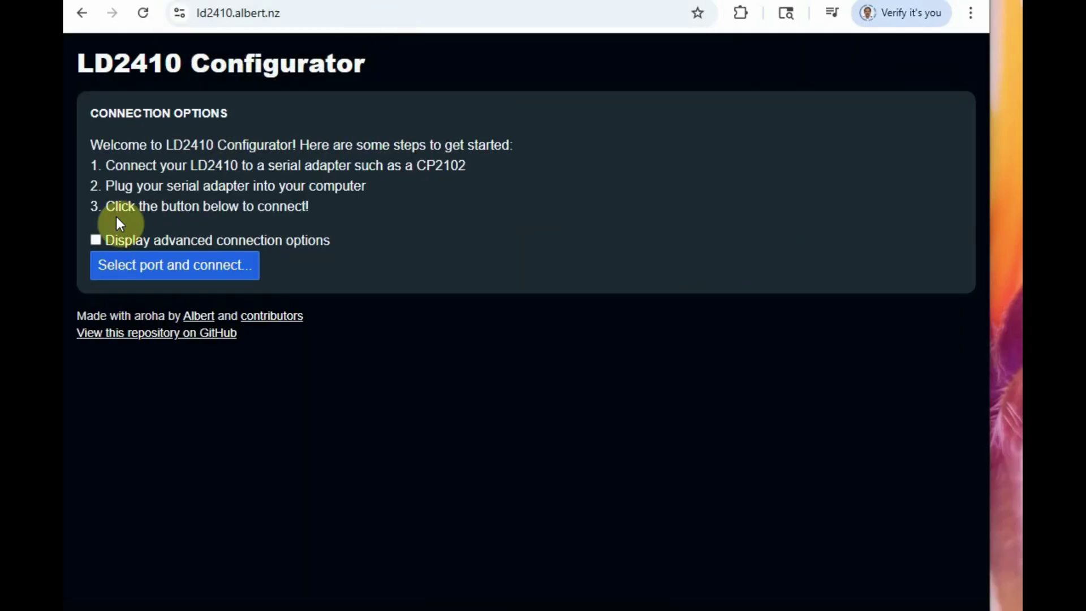
Reconnect via CP2102 on COM3 and review the live readings, gate 4 setting and Serial Console.
click(147, 268)
click(260, 122)
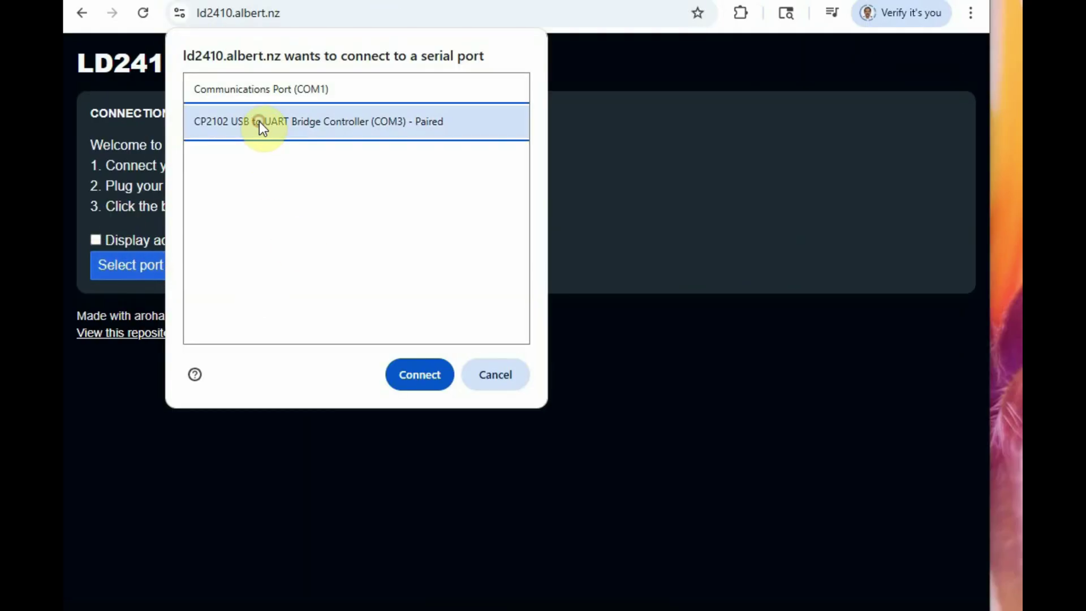
click(378, 374)
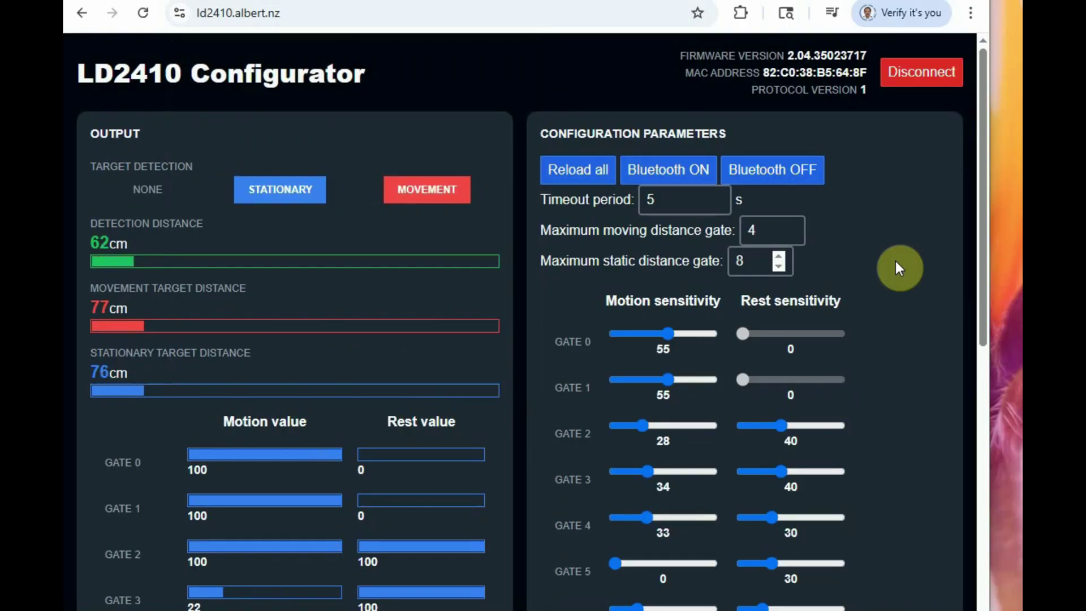
double_click(766, 236)
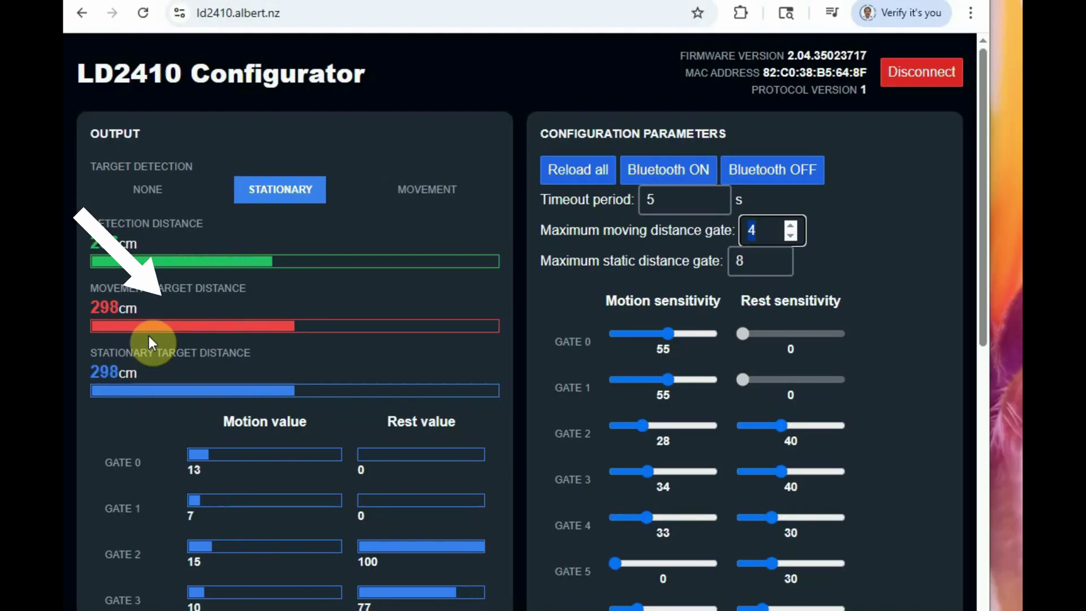
scroll(921, 382, down, 7)
scroll(925, 387, down, 4)
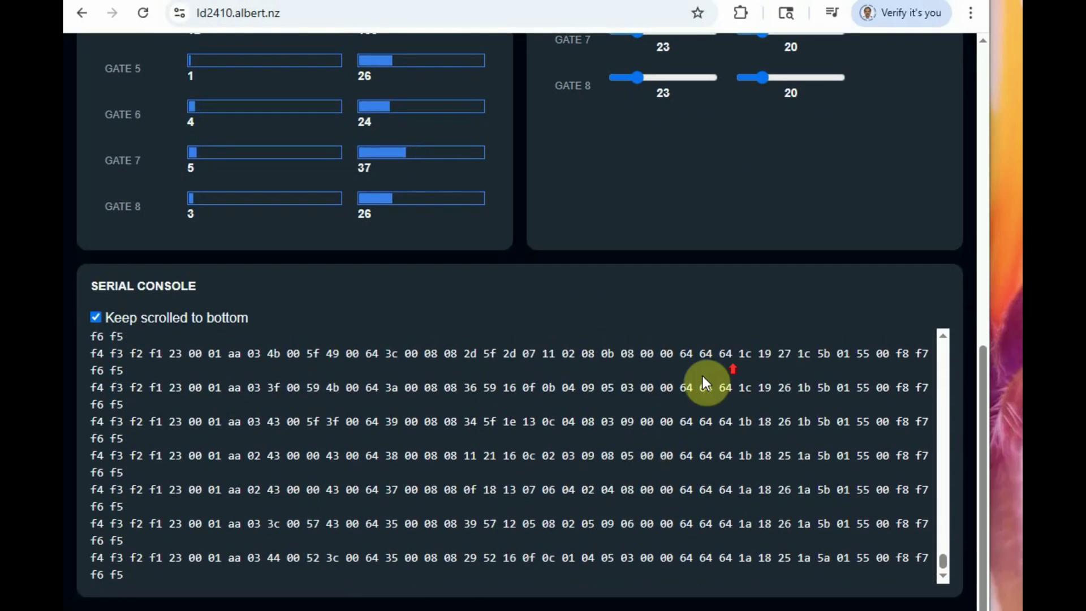
scroll(888, 296, up, 10)
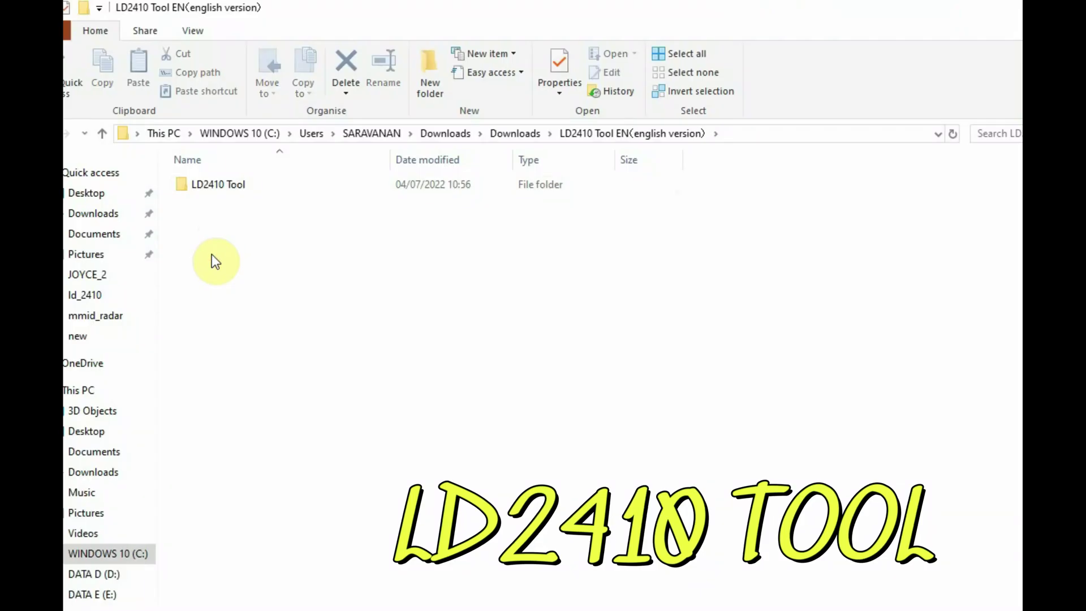
Open the LD2410 Tool folder, run LD2410 Tool.exe, and dismiss the missing MSVCR100.dll error.
double_click(216, 185)
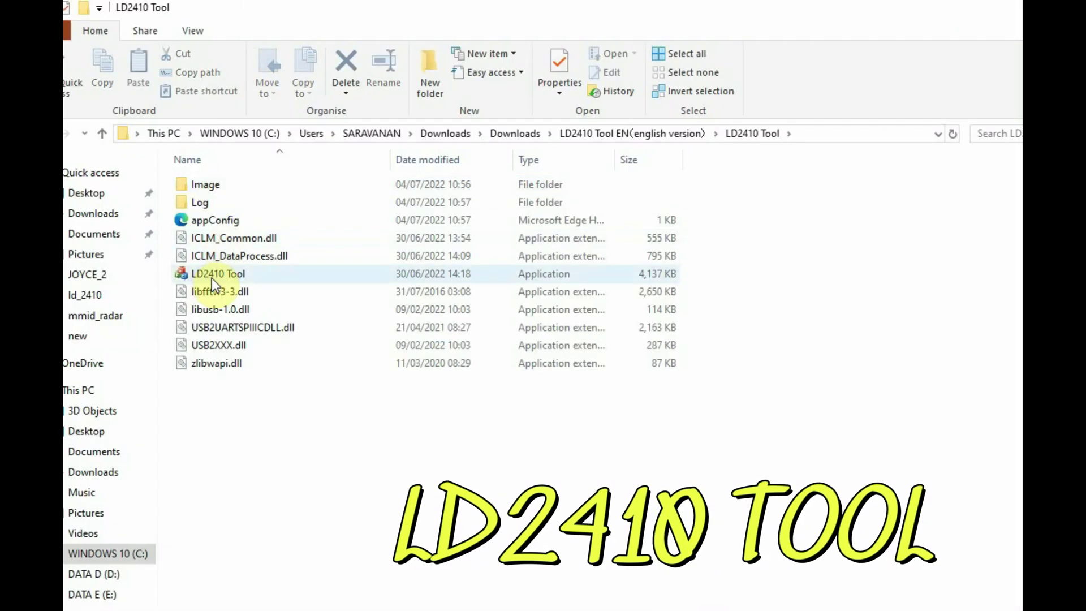
click(219, 275)
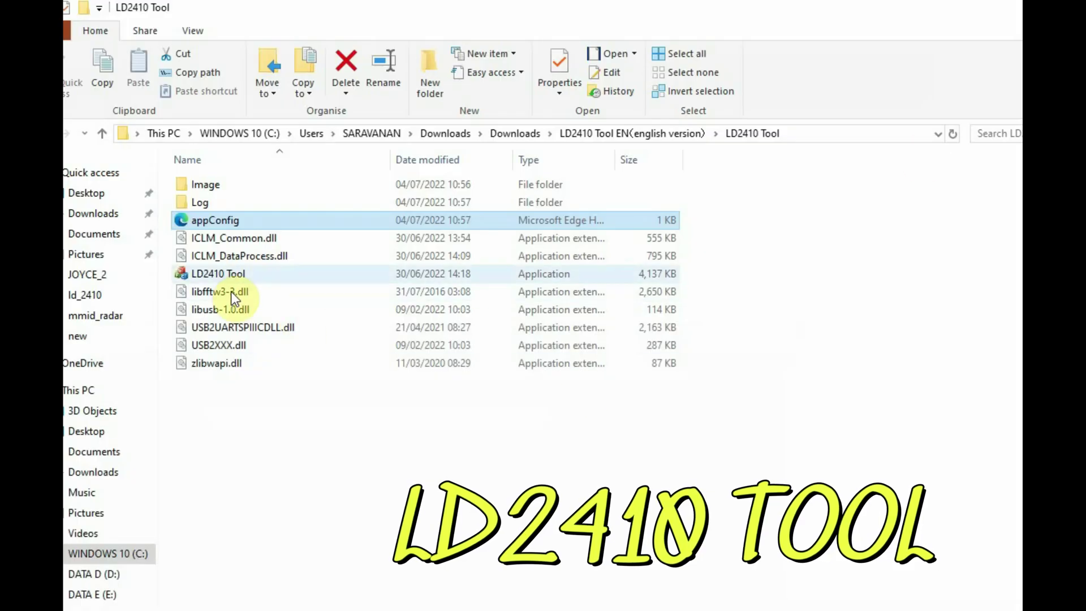
click(218, 274)
double_click(215, 273)
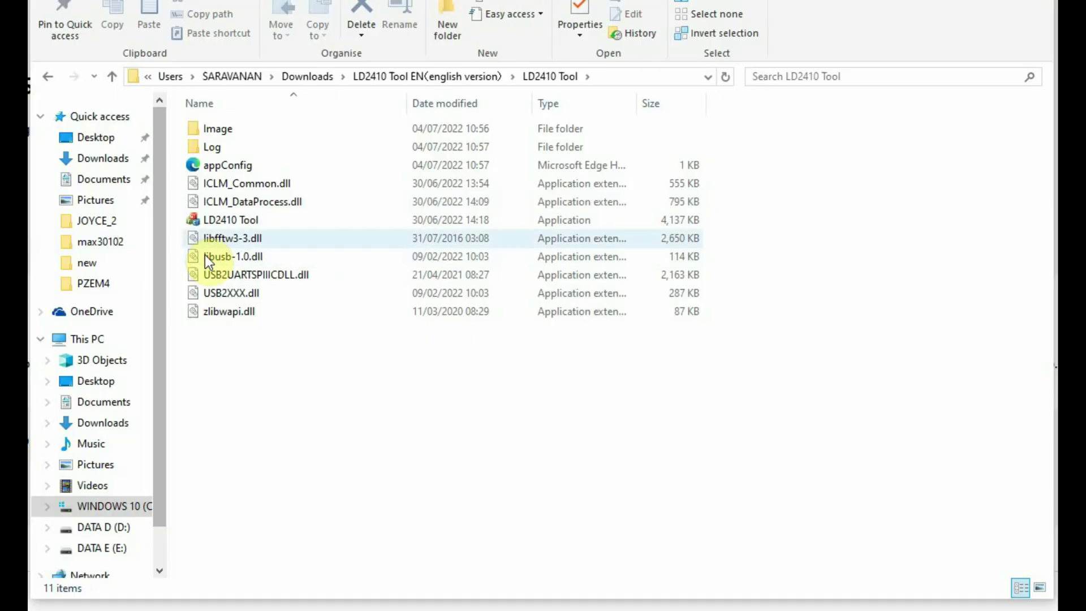
click(223, 221)
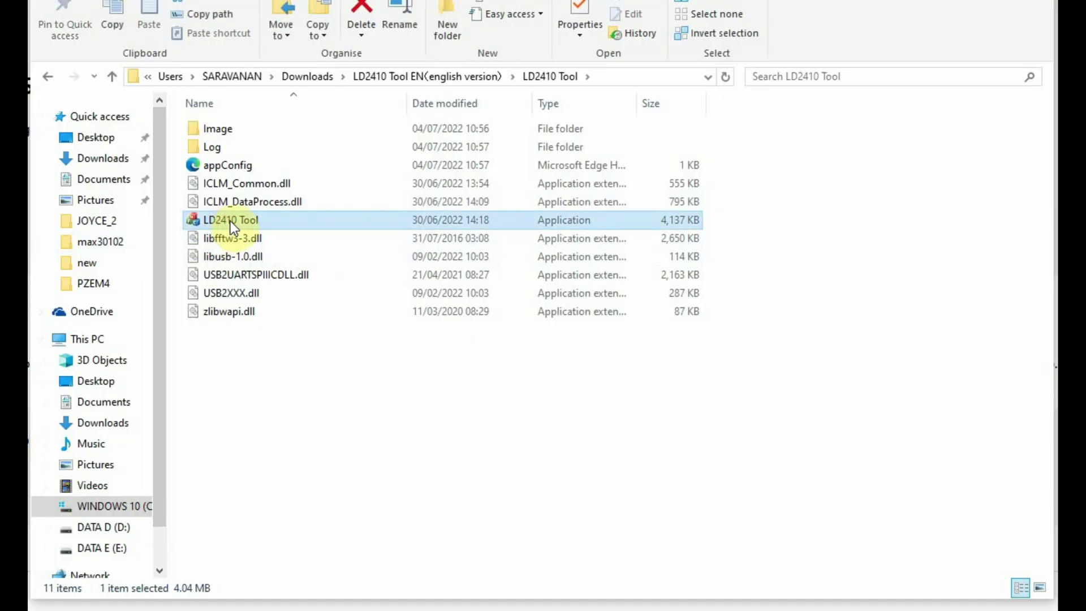
double_click(230, 221)
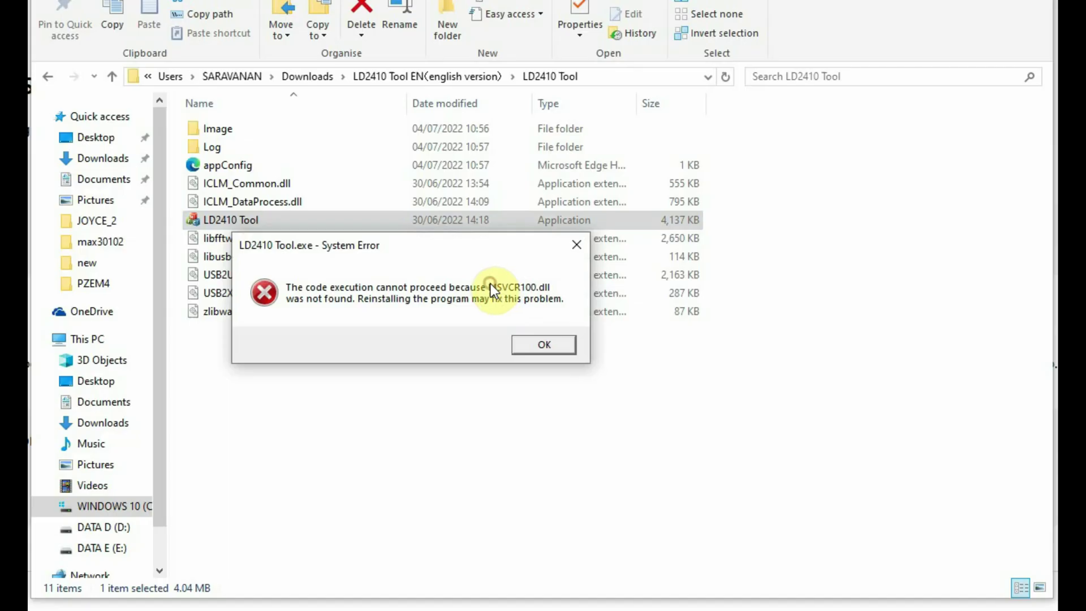
click(534, 342)
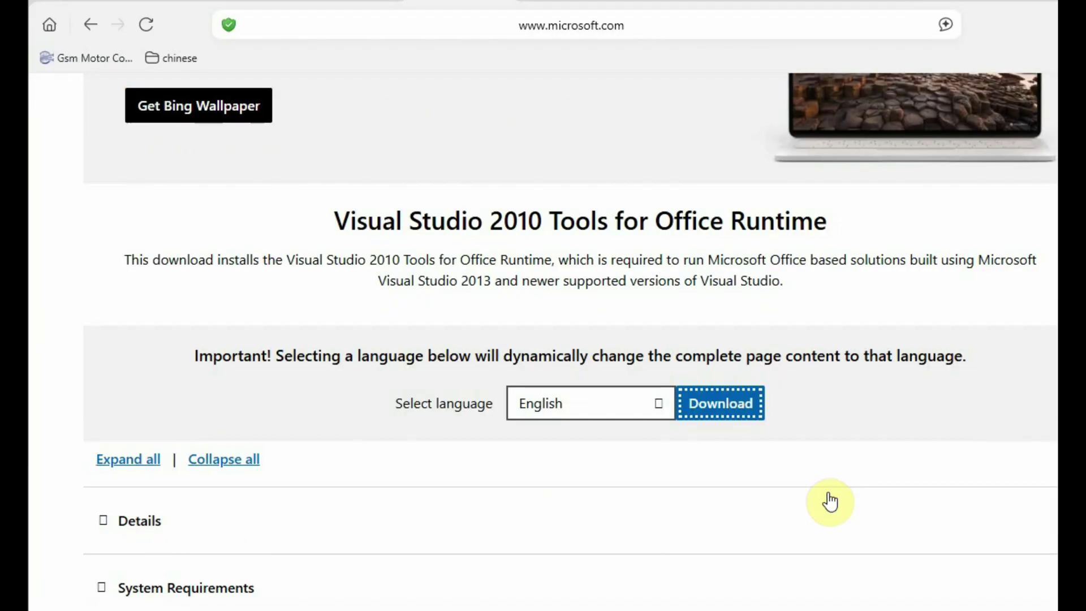
scroll(827, 499, up, 2)
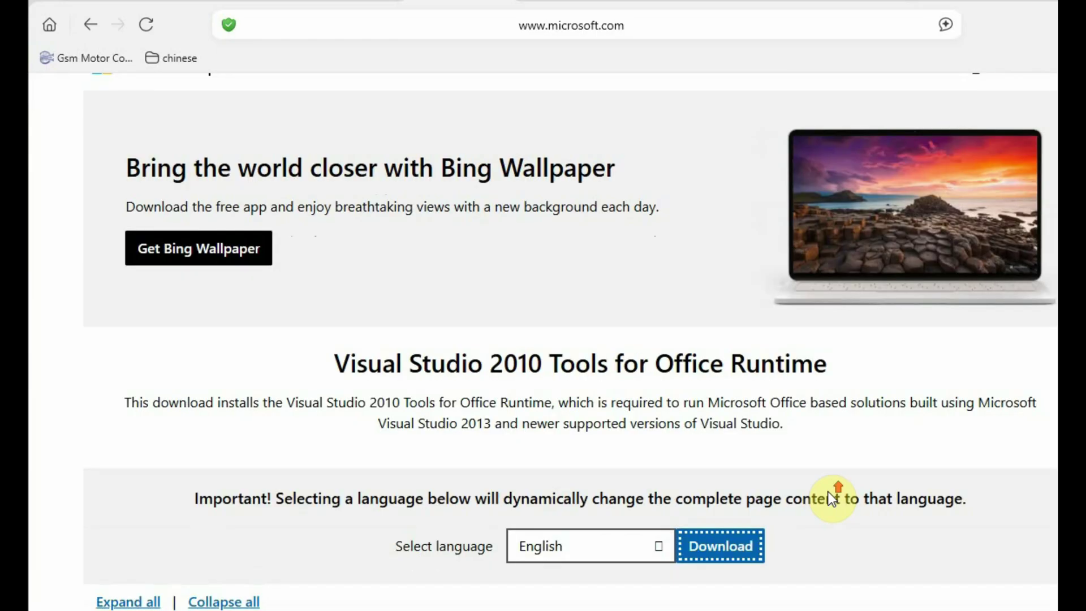
Finish the completed Visual Studio Tools for Office Runtime 2010 setup.
scroll(828, 491, up, 2)
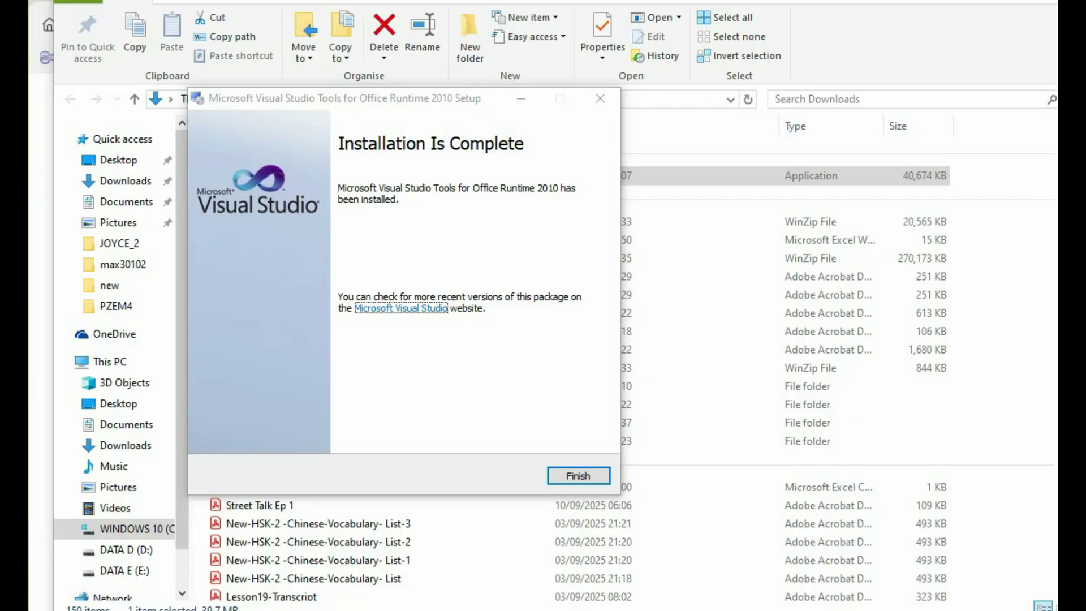
click(572, 475)
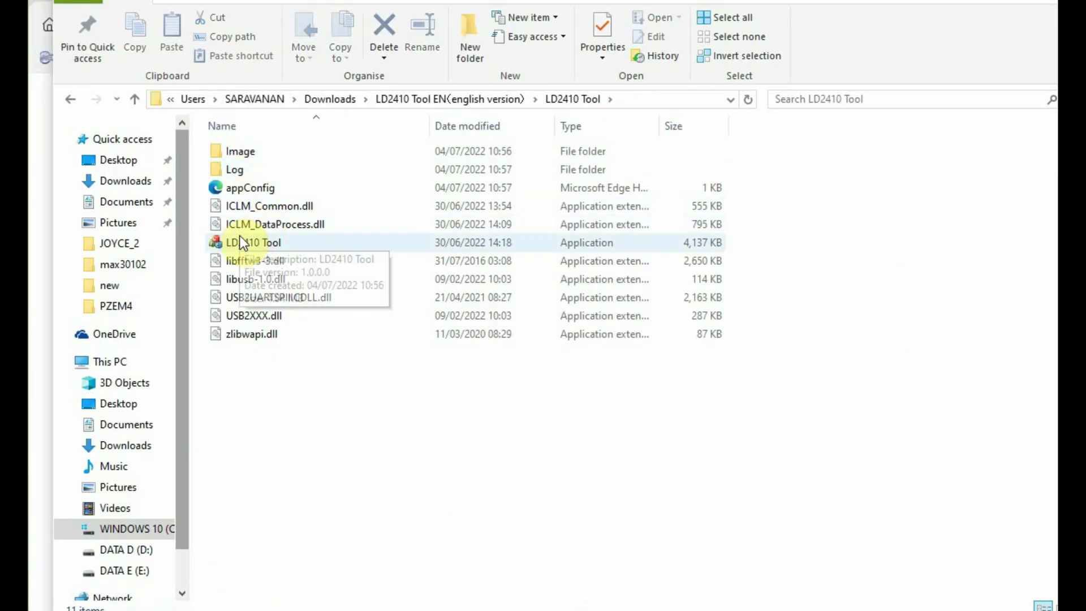
Launch LD2410 Tool, connect to the radar on COM3 at 256000 baud, and start streaming.
double_click(236, 239)
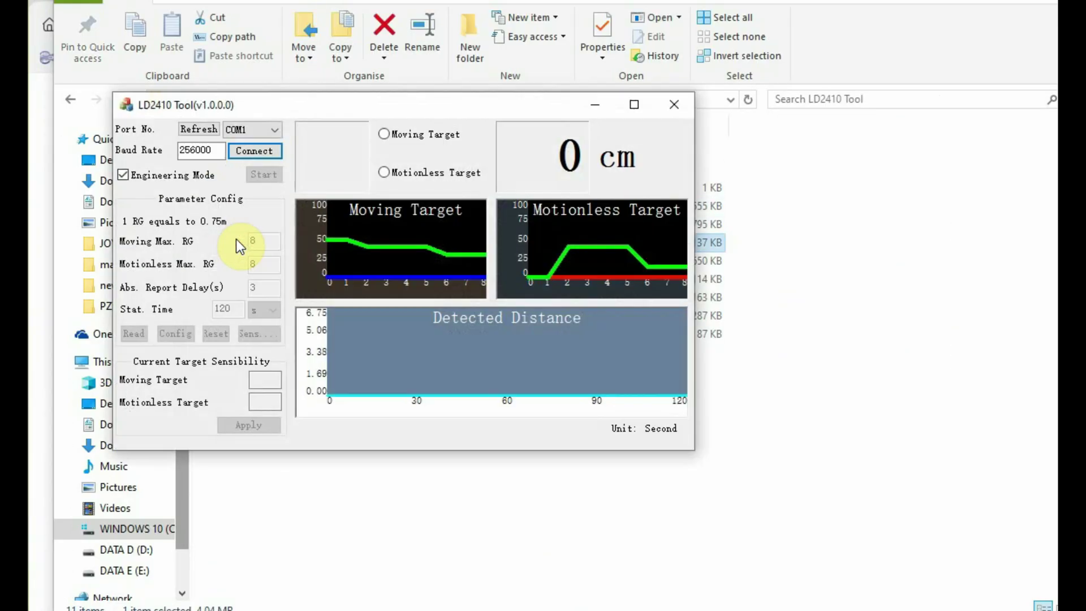
drag(340, 104, 480, 152)
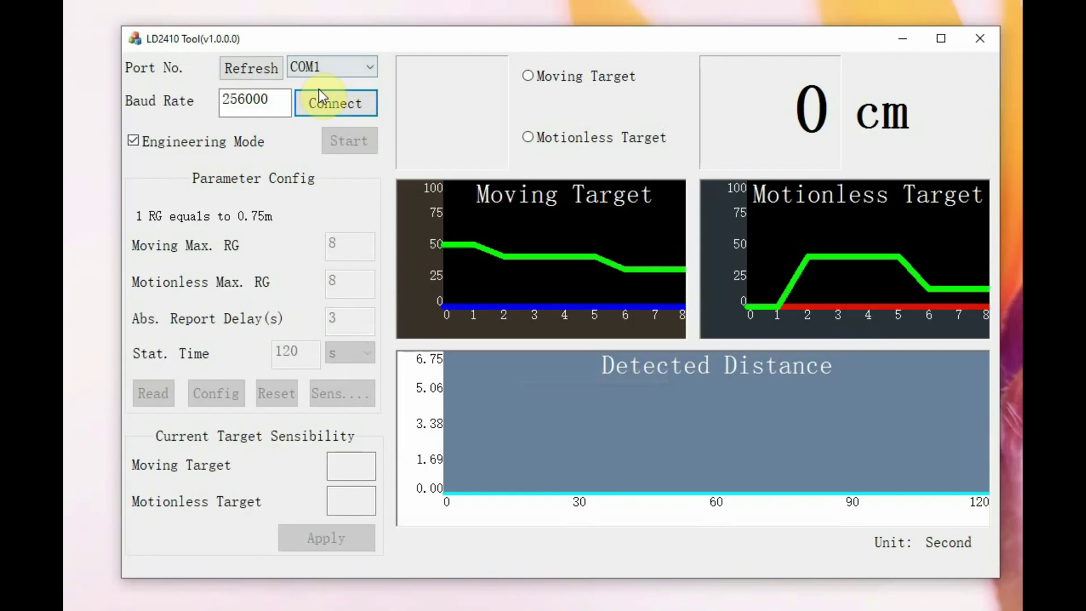
click(247, 66)
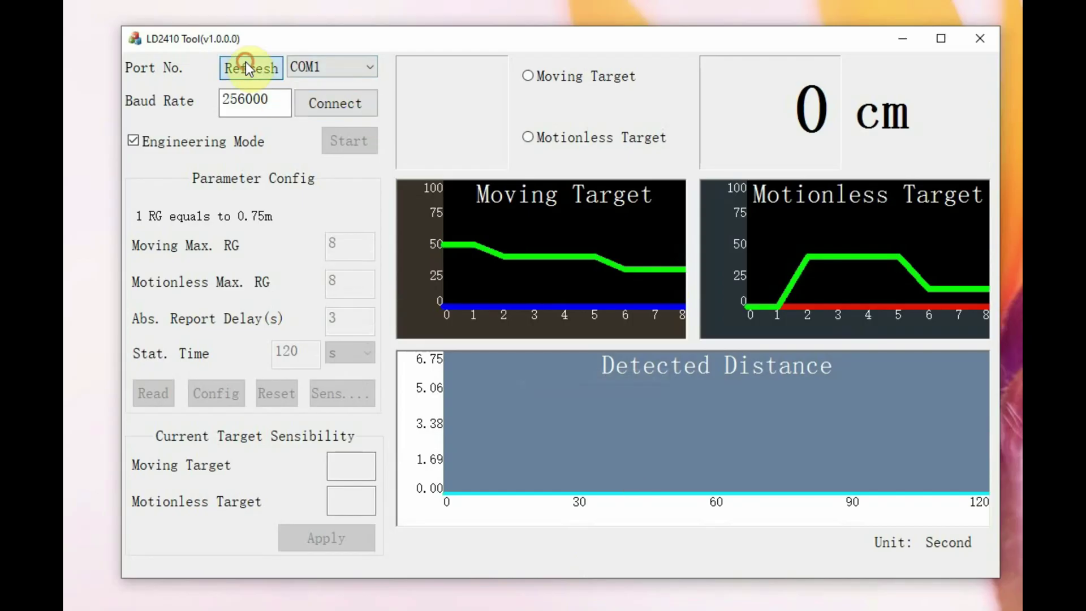
click(362, 67)
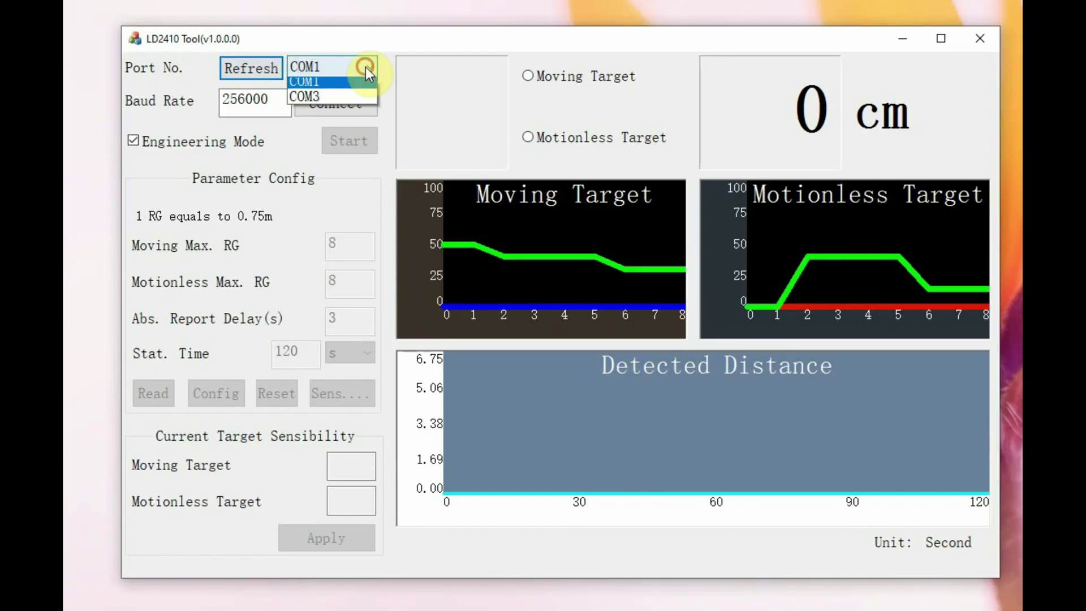
click(323, 101)
drag(274, 96, 210, 92)
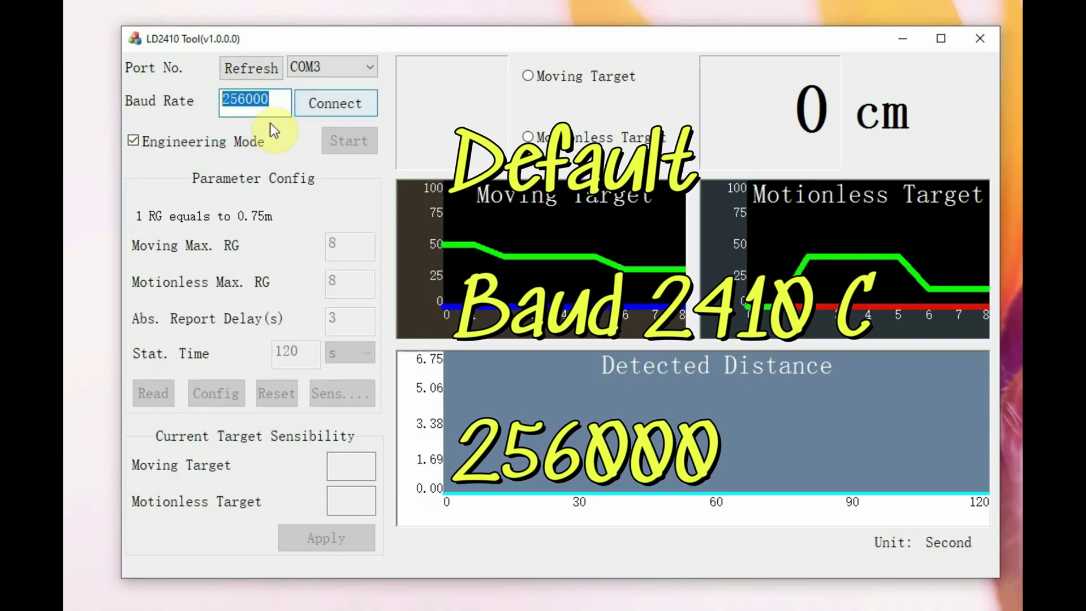
click(340, 107)
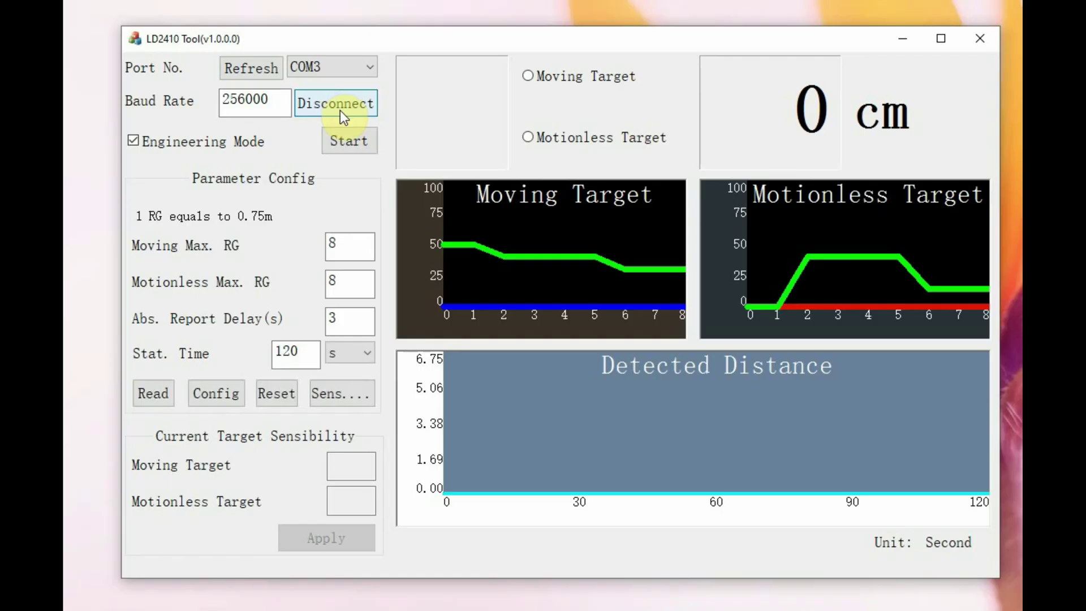
click(345, 142)
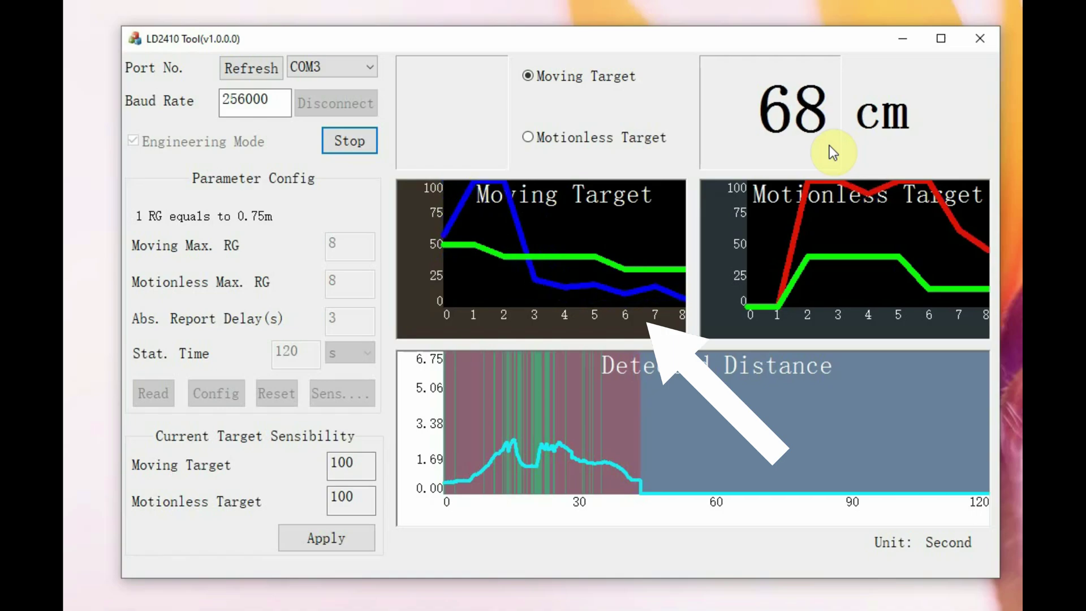
Stop the live engineering-mode stream so the range-gate parameters can be edited.
click(345, 142)
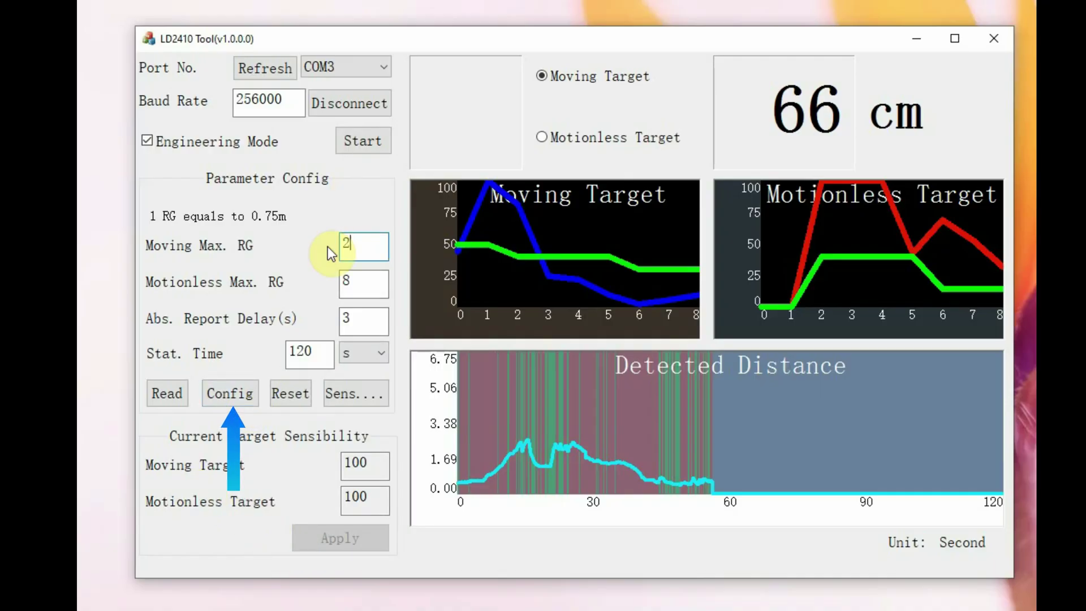
Write the moving maximum gate of 2 to the radar, then stream and stop live readings.
click(233, 395)
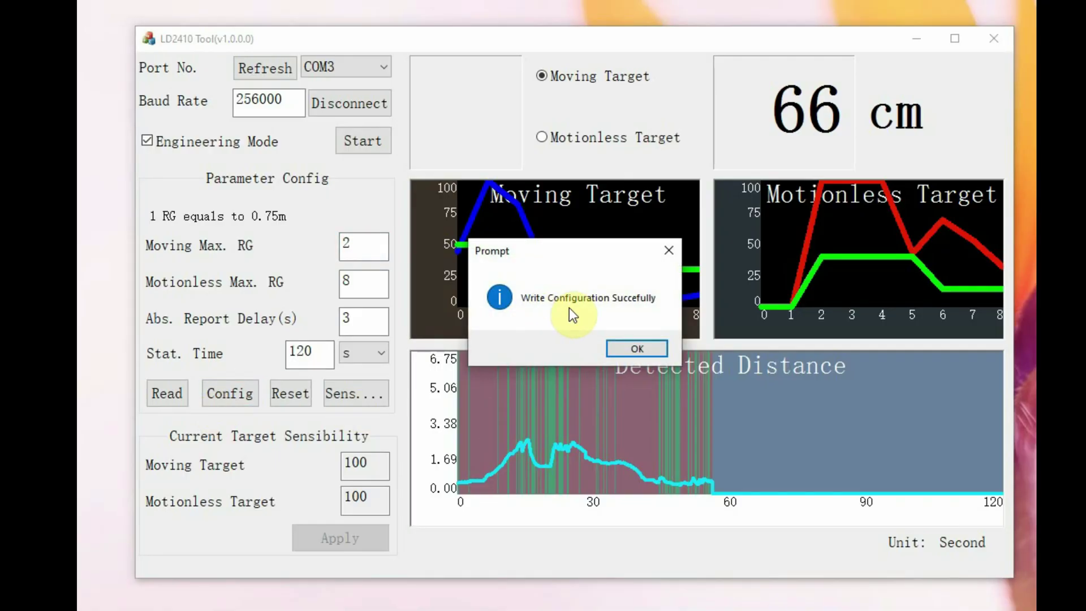
click(627, 350)
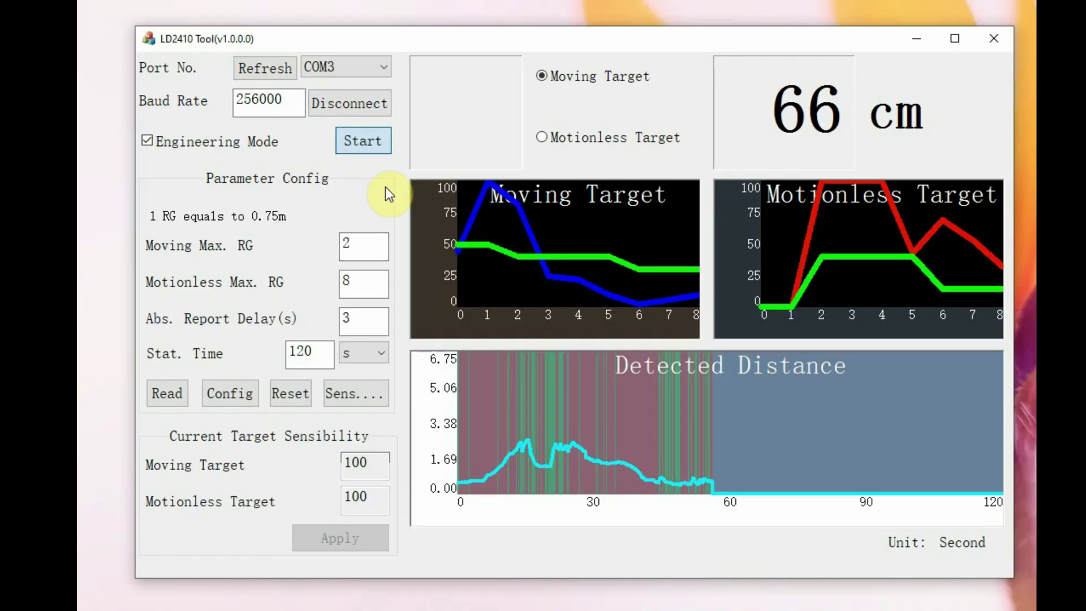
click(363, 140)
mouse_move(887, 254)
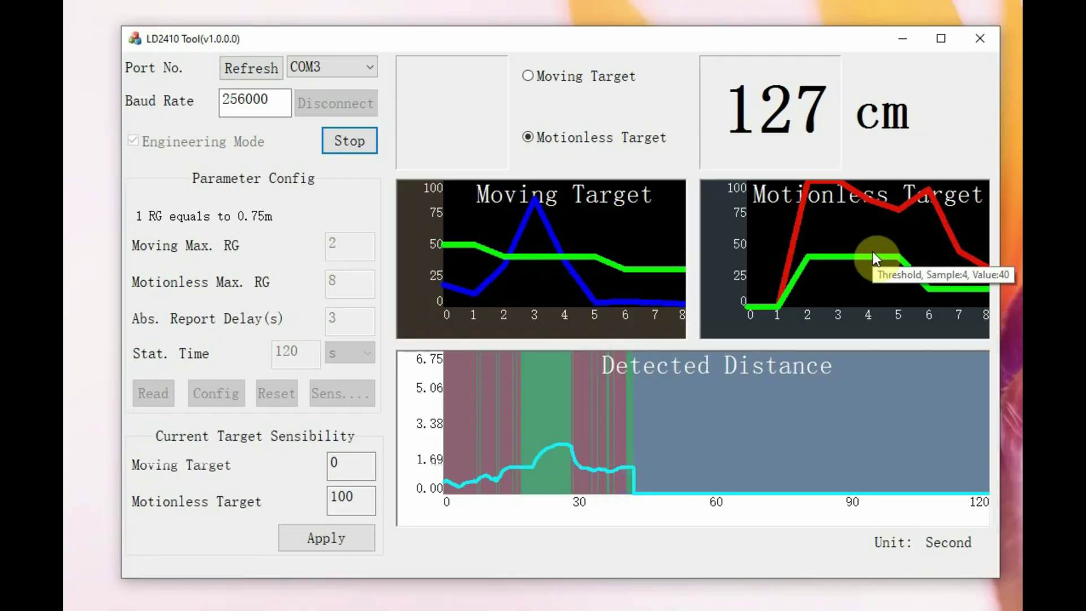
click(340, 142)
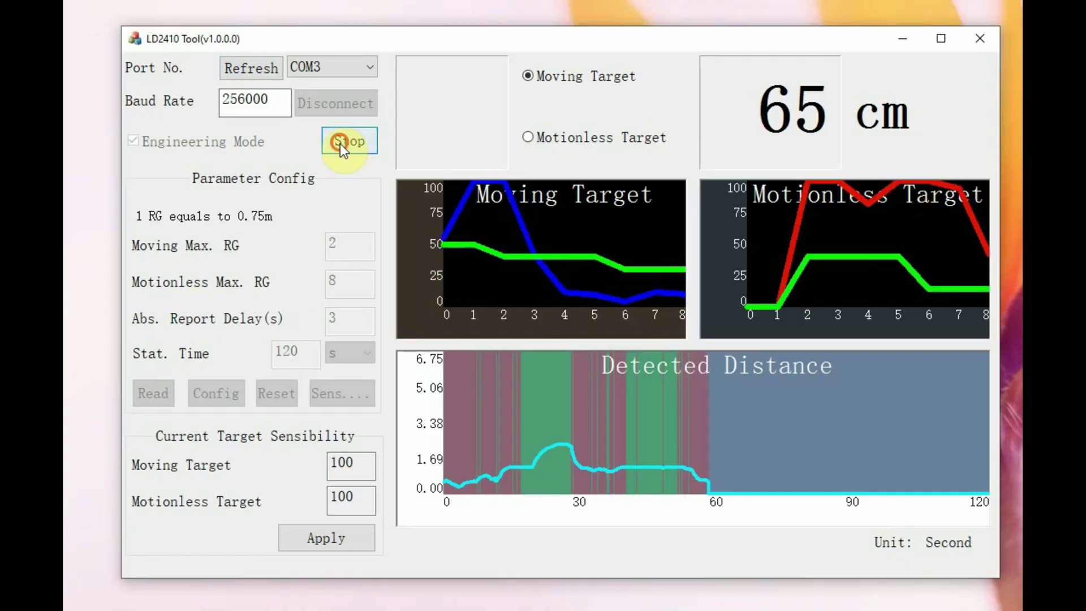
Set the moving maximum range gate to 1 and the motionless maximum range gate to 3.
click(339, 257)
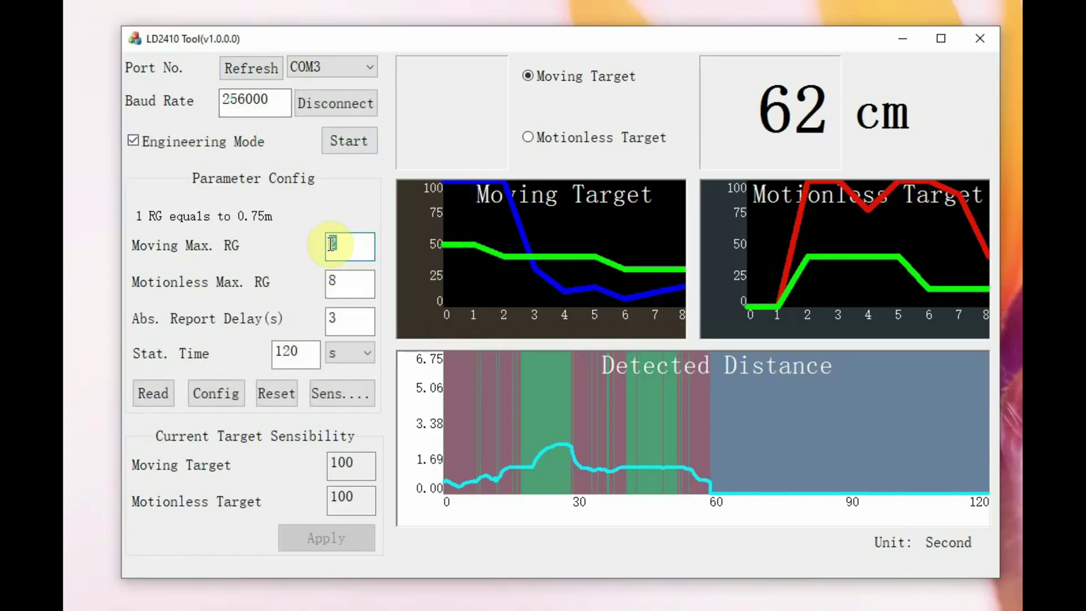
text(1)
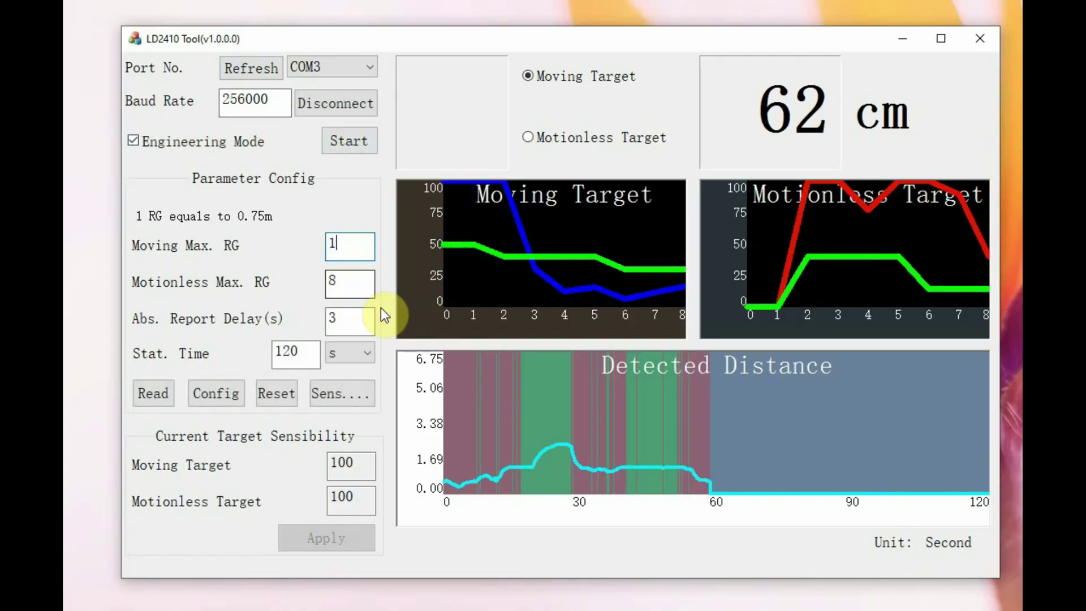
double_click(347, 289)
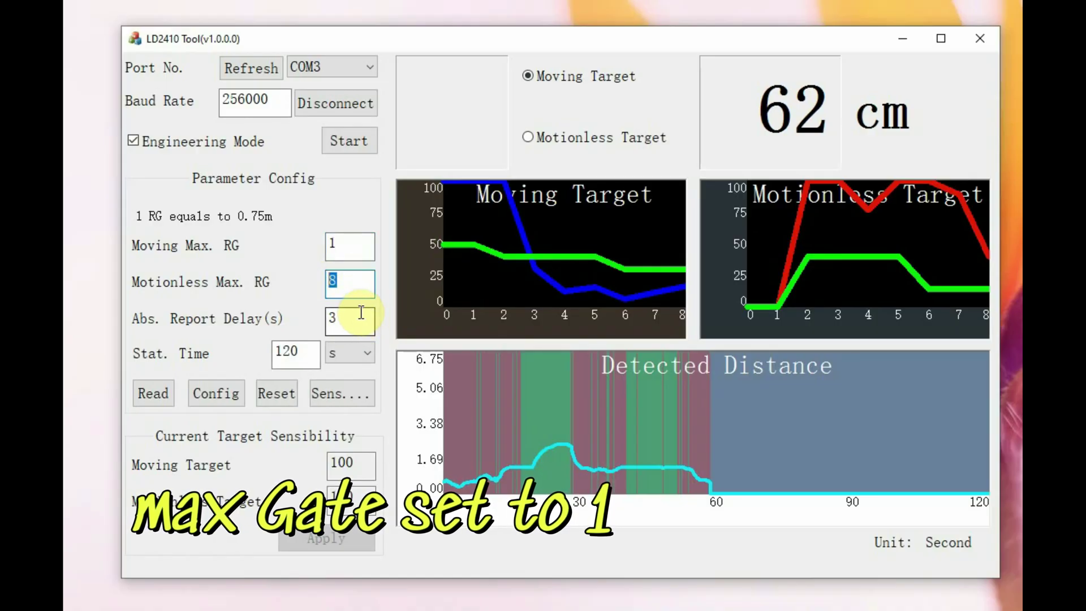
text(3)
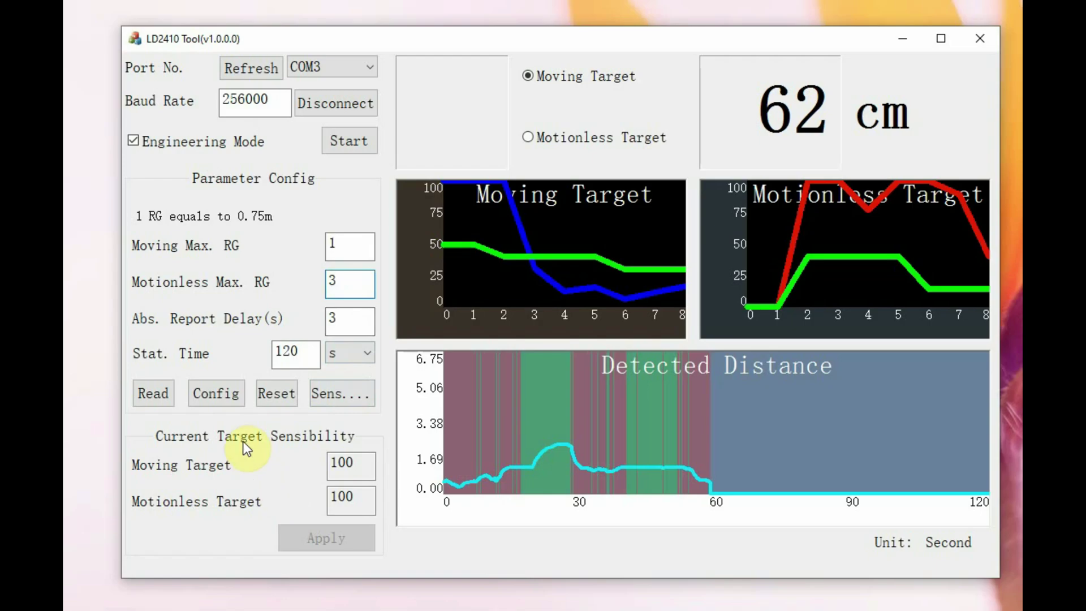
Write the gate configuration to the radar, acknowledge the success message, and start live readings.
click(219, 394)
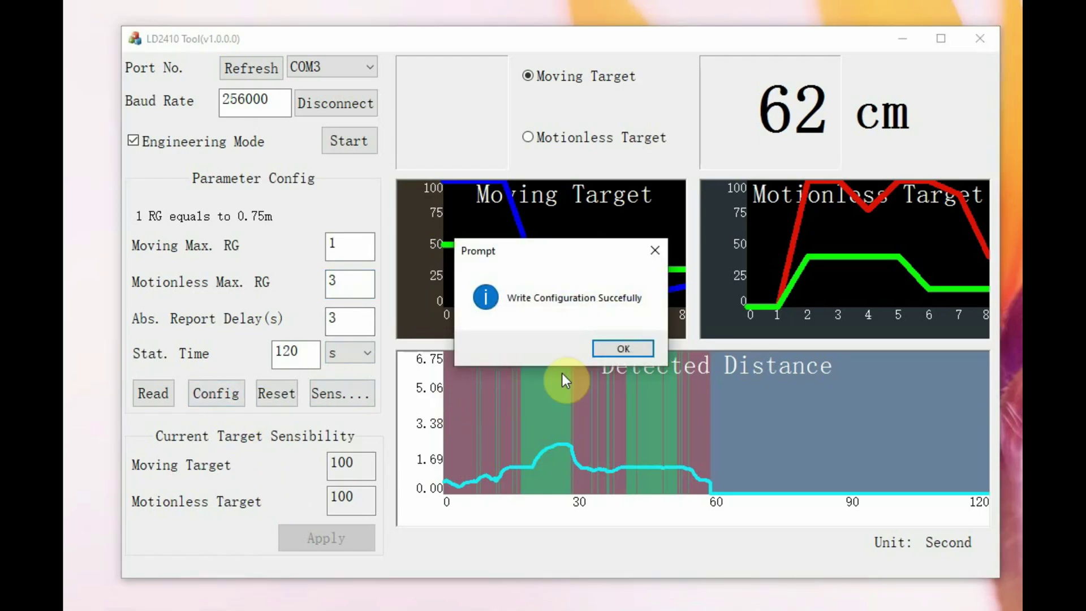
click(622, 344)
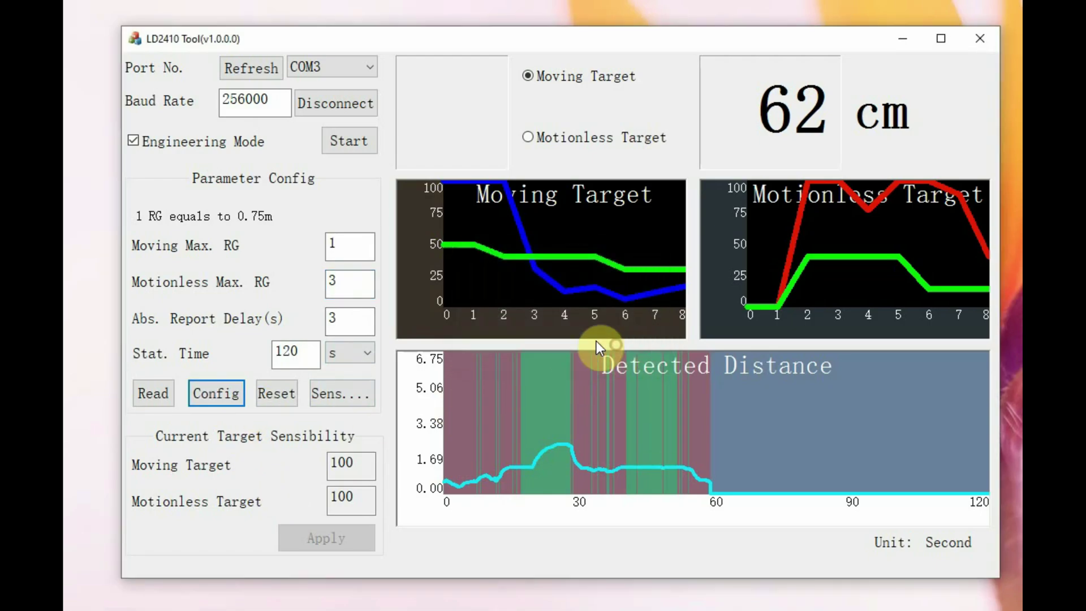
click(344, 142)
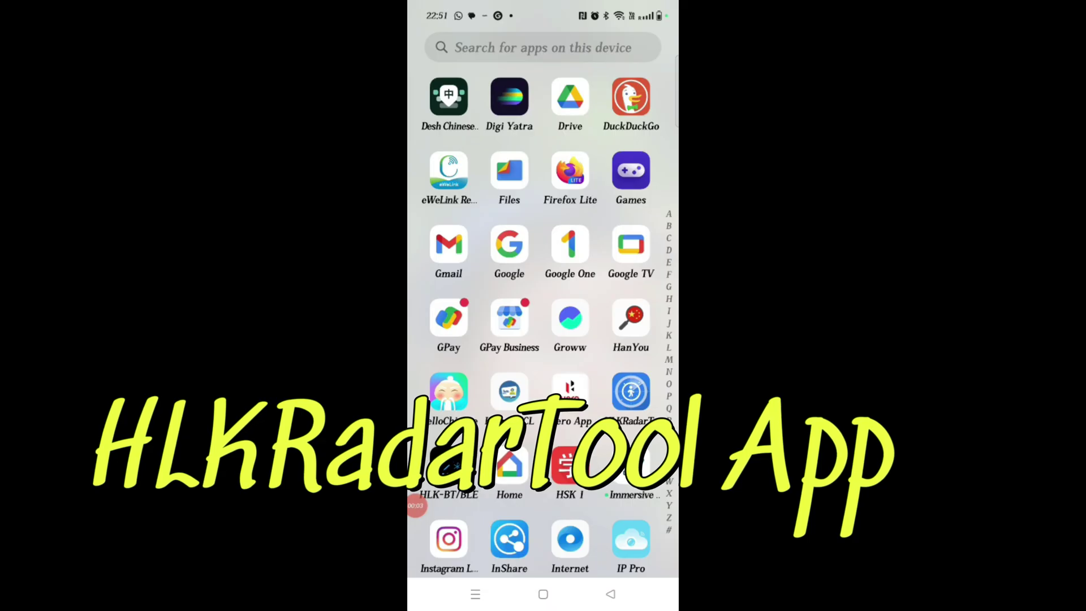
Launch HLKRadarTool, connect to the HLK-LD2410_648F radar, and view the moving target energy thresholds.
click(630, 391)
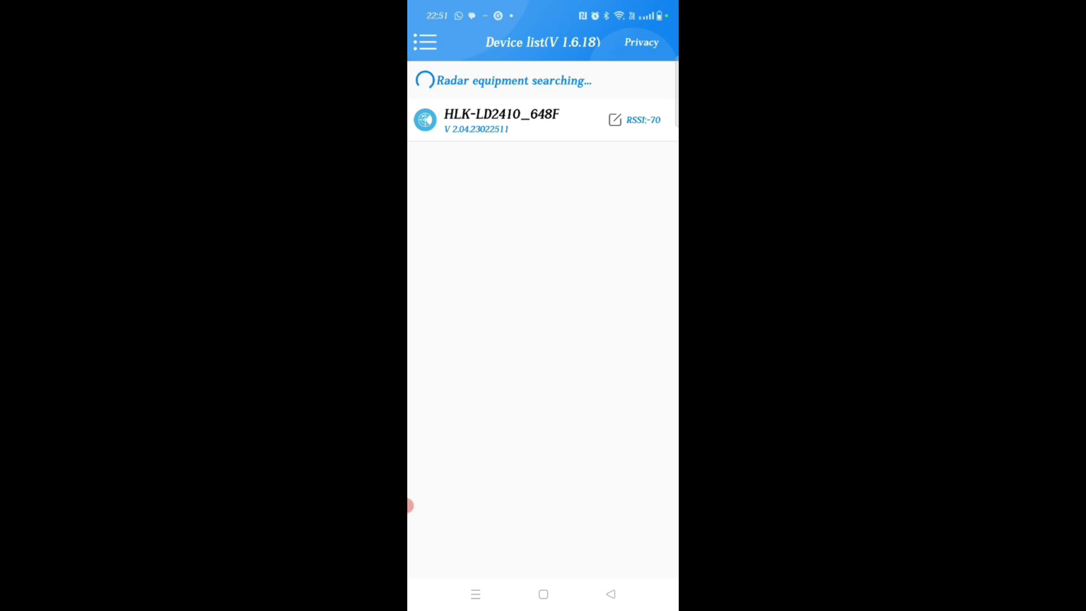
click(502, 120)
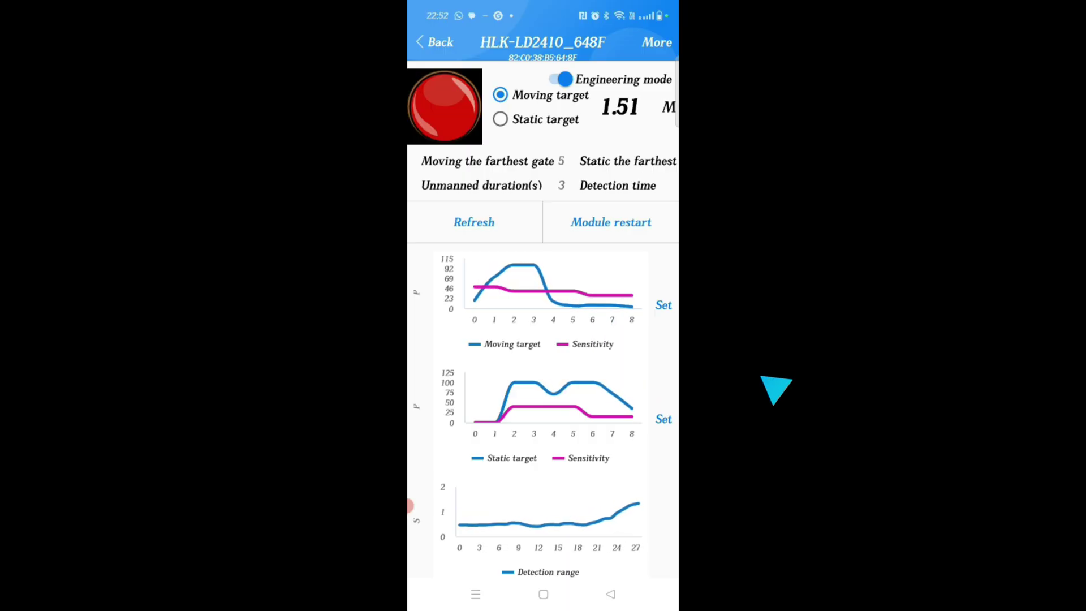
click(663, 305)
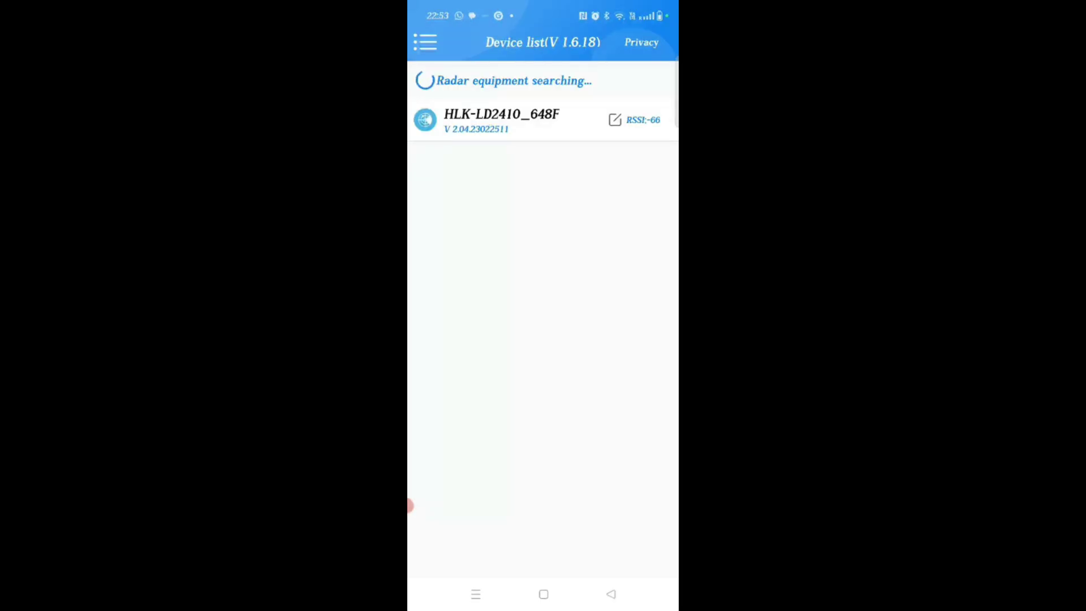
Reconnect to HLK-LD2410_648F and switch on engineering mode to show live energy curves.
click(501, 120)
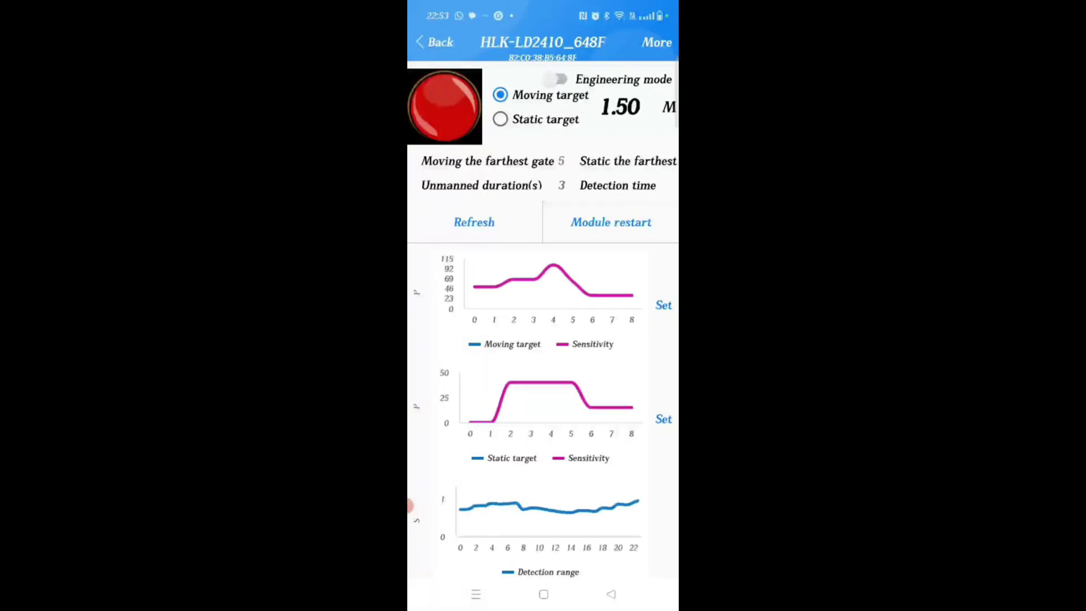
click(560, 79)
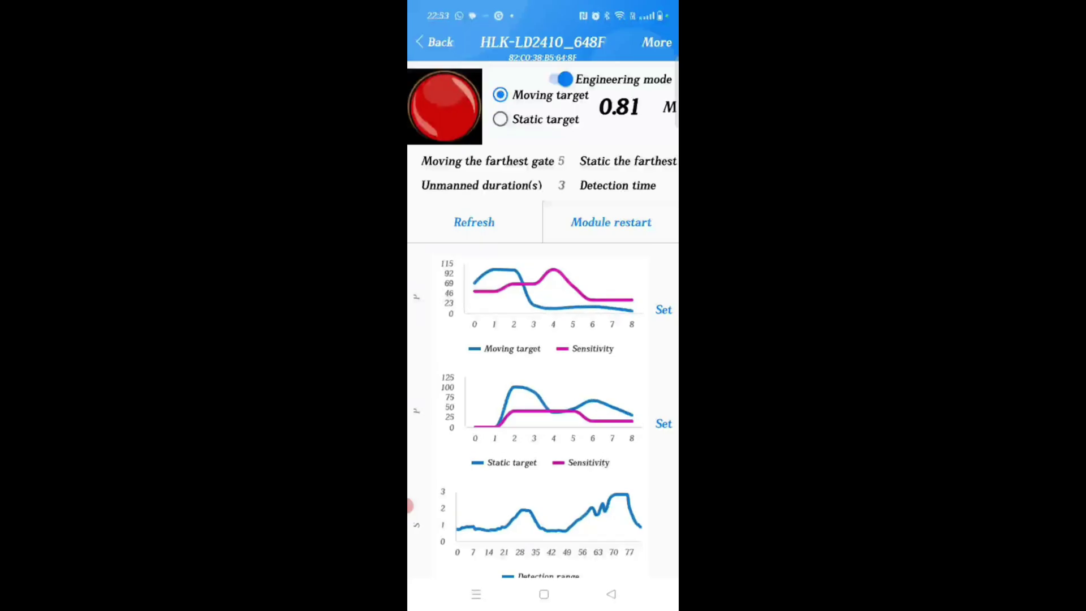
click(657, 42)
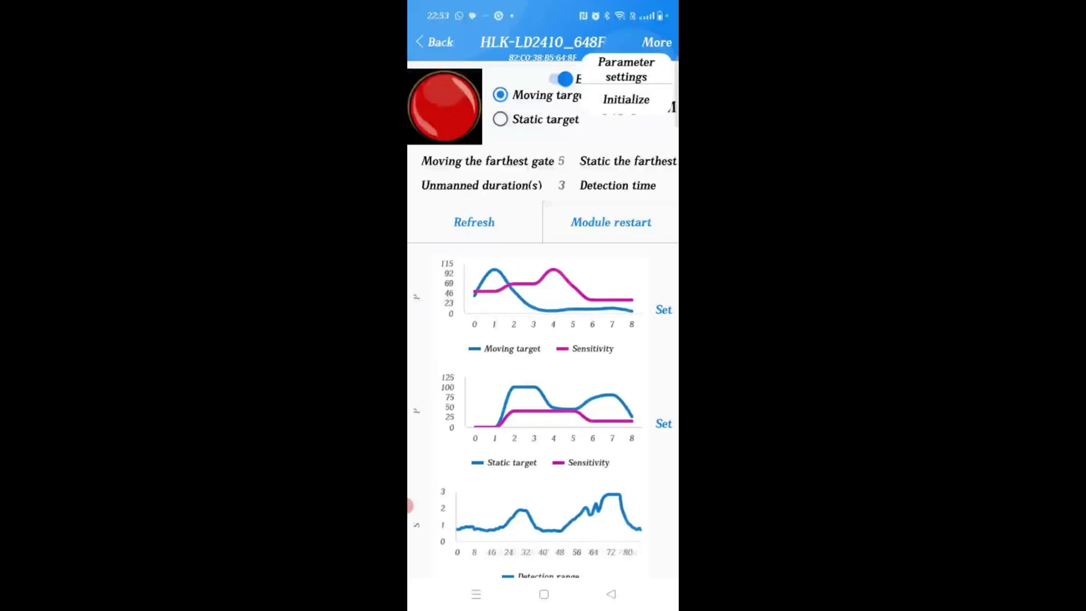
Set detection accuracy to 0.2m, restart the module, and reconnect to HLK-LD2410_648F.
click(626, 69)
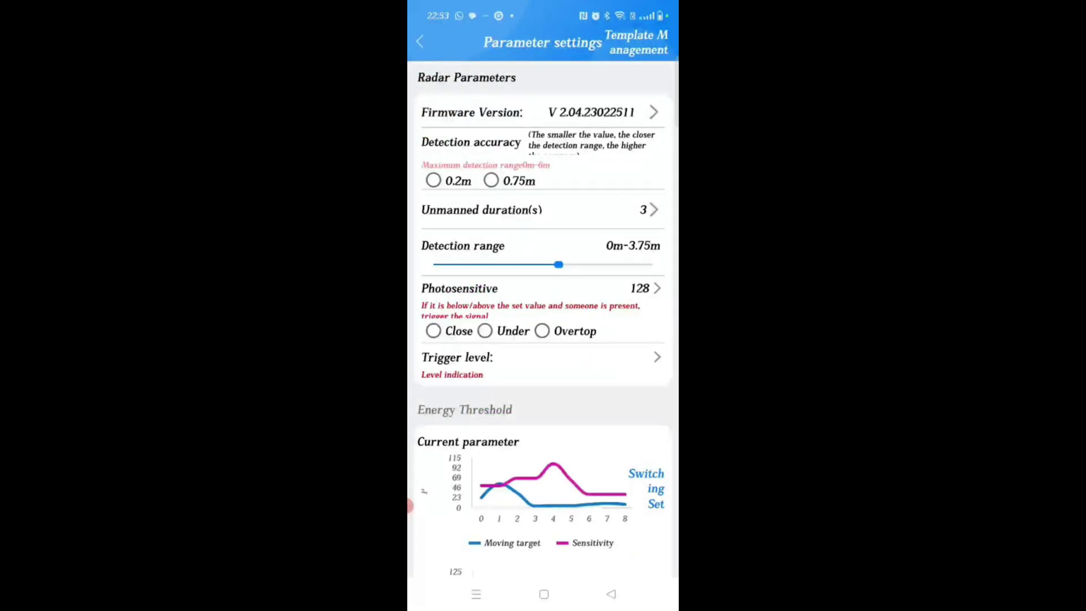
click(433, 181)
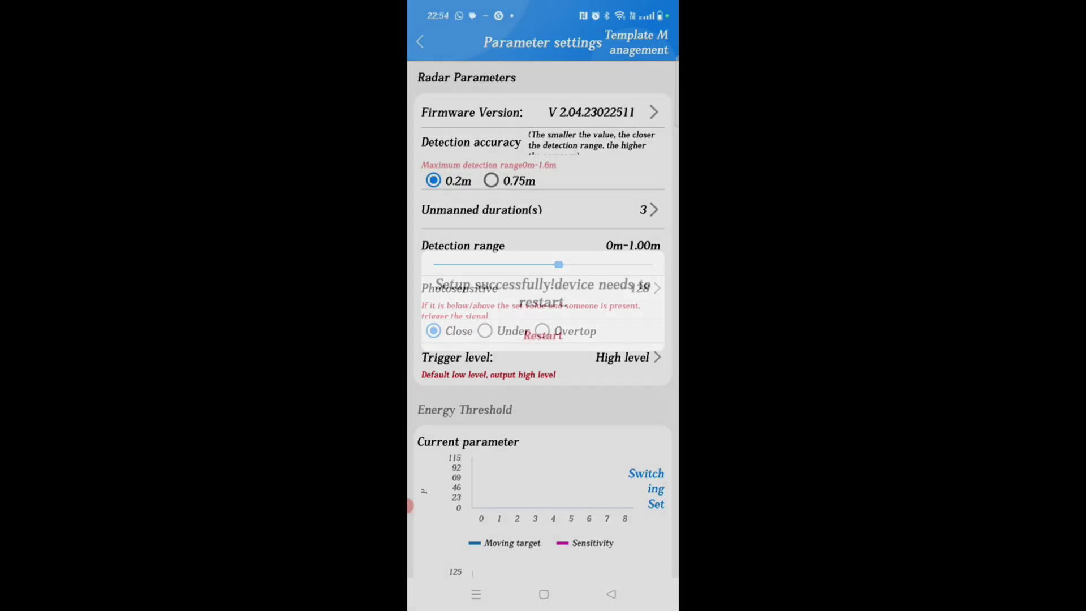
click(542, 335)
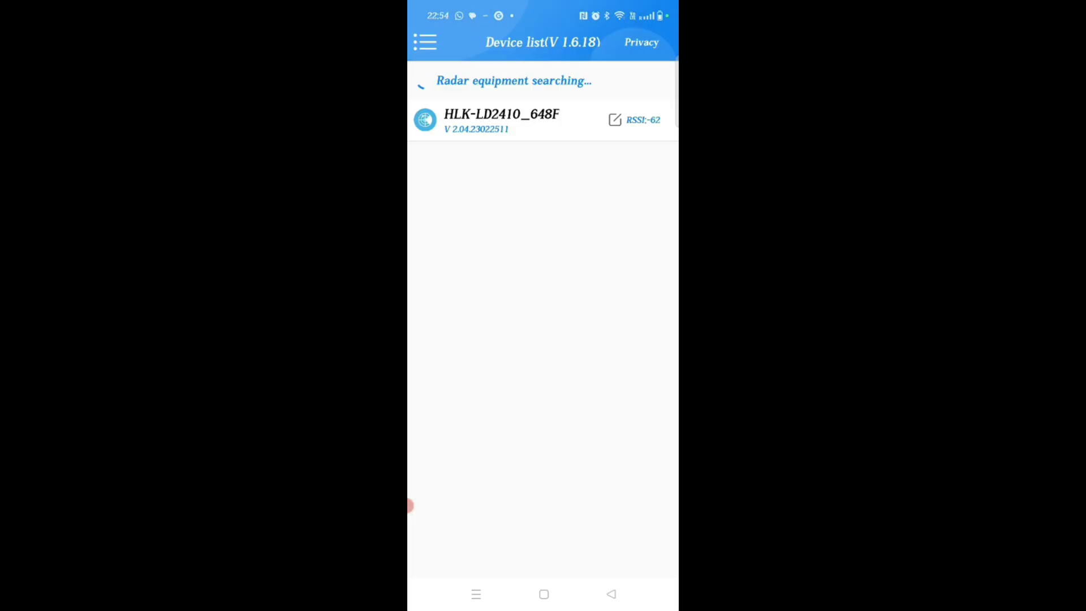
click(501, 119)
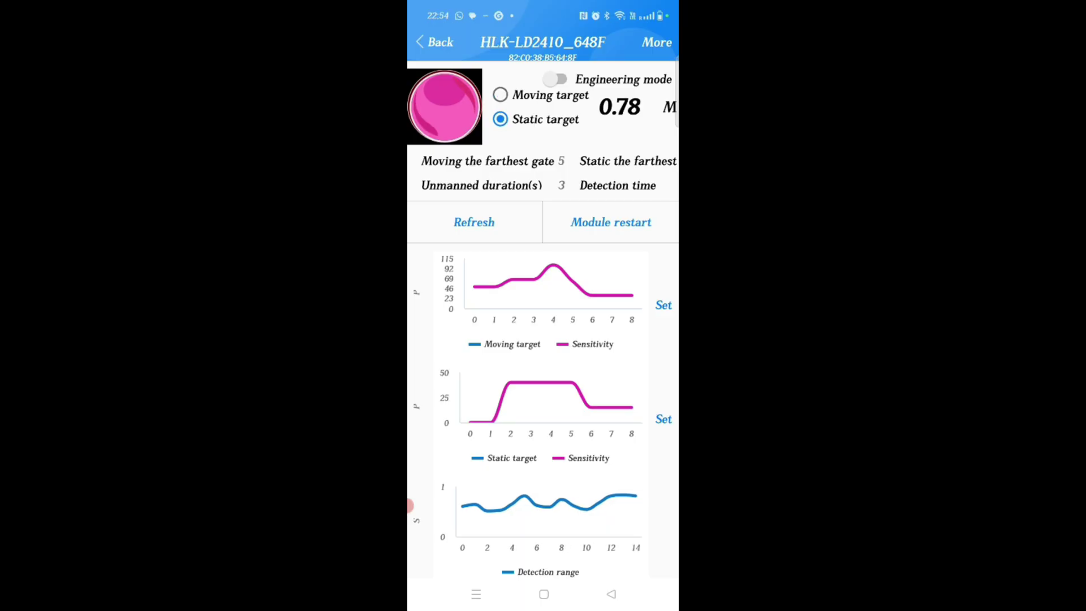
Set the baud rate to 115200bps, restart the radar, and confirm the Bluetooth disconnection.
click(655, 42)
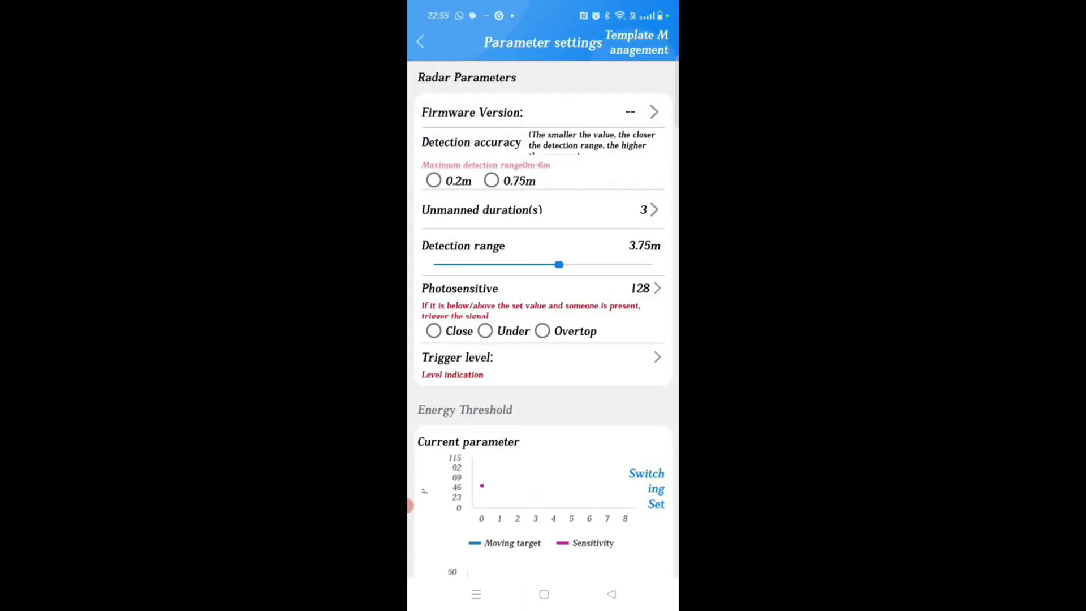
scroll(543, 322, down, 5)
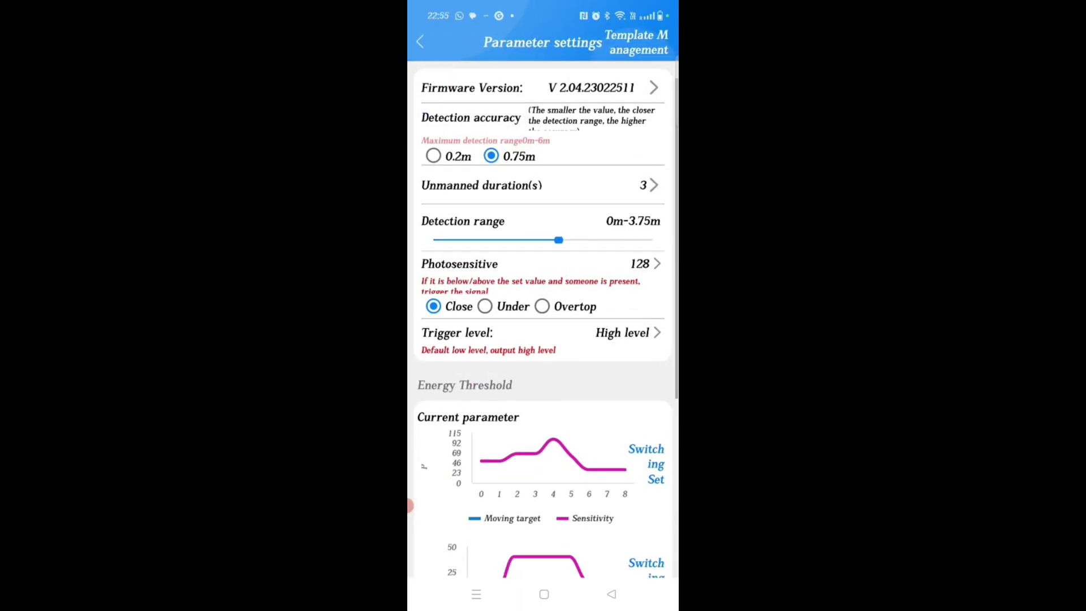
scroll(543, 322, down, 3)
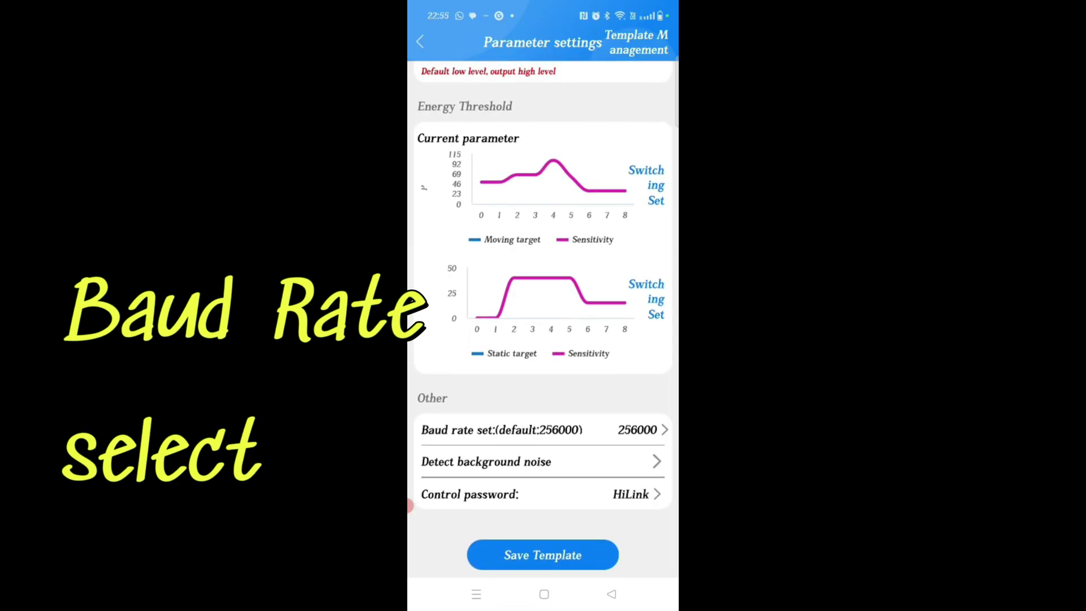
click(541, 429)
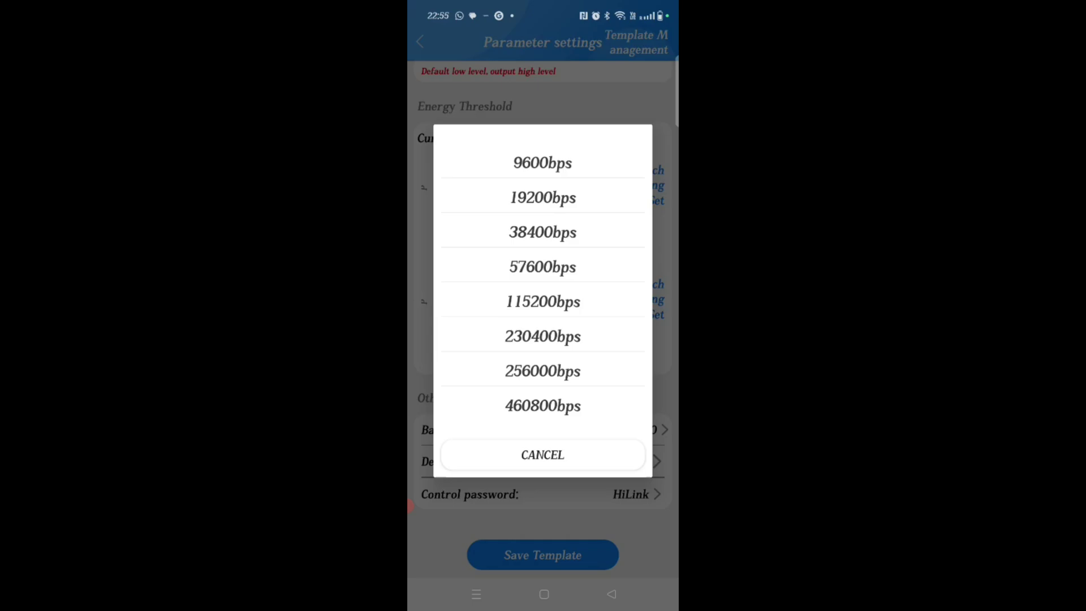
click(542, 301)
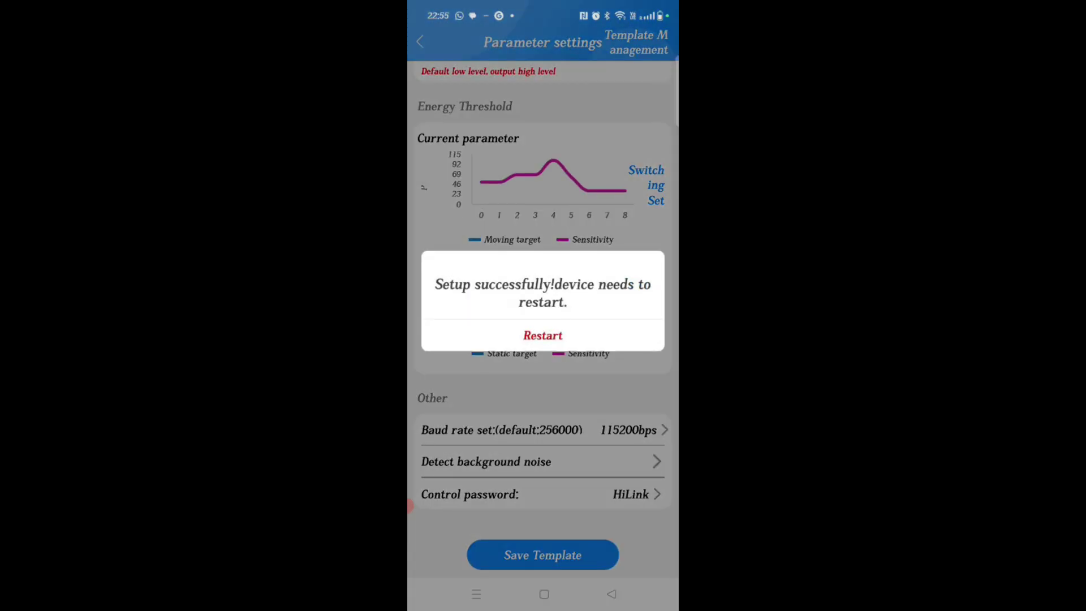
click(543, 335)
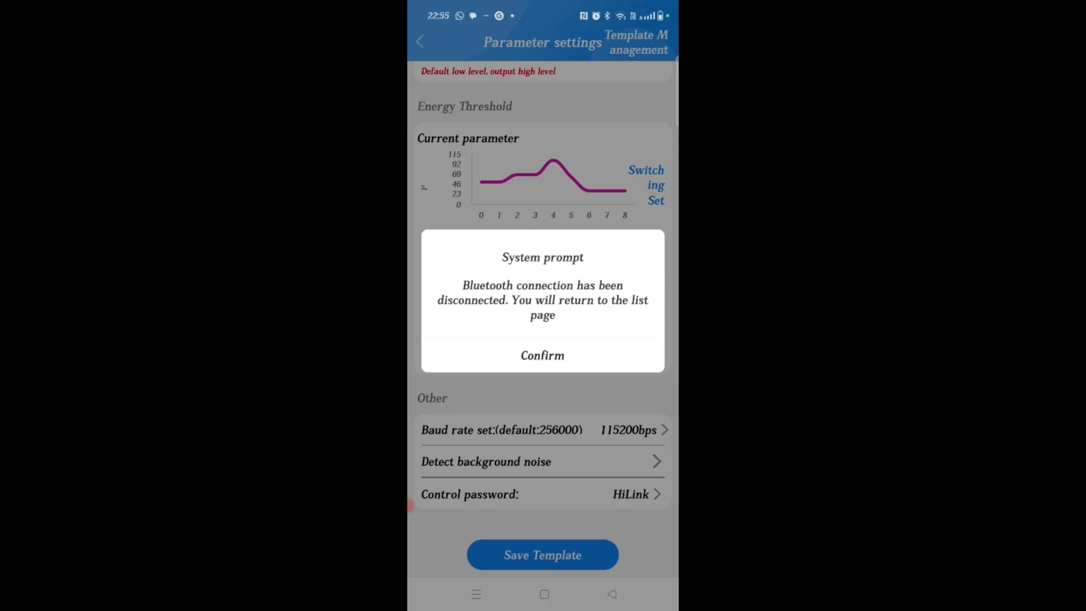
click(543, 354)
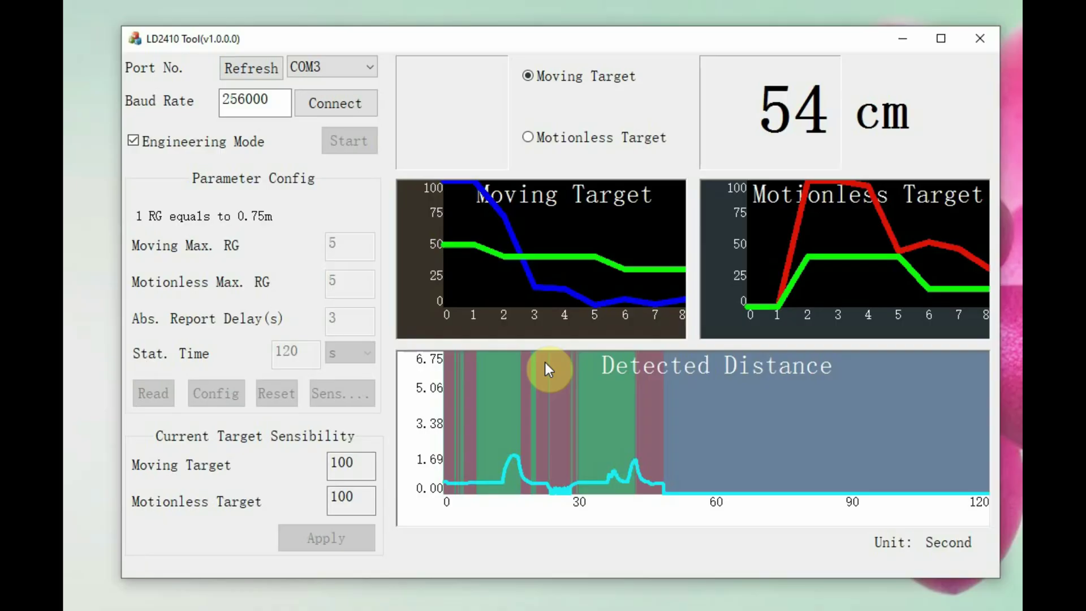
Select port COM3, attempt a connection at the old baud rate, and dismiss the error.
click(349, 70)
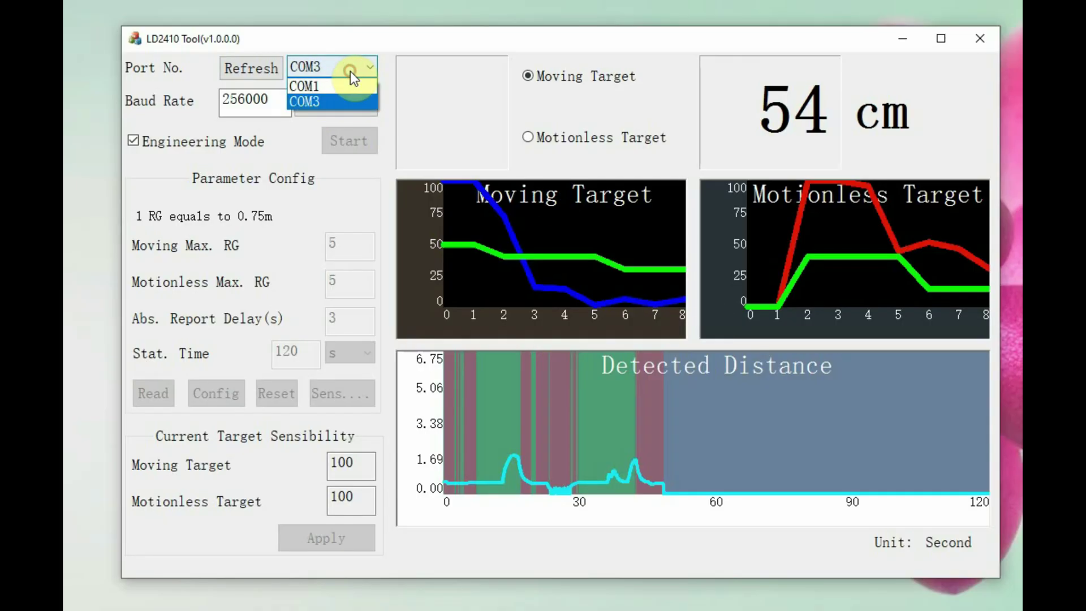
click(315, 102)
click(333, 104)
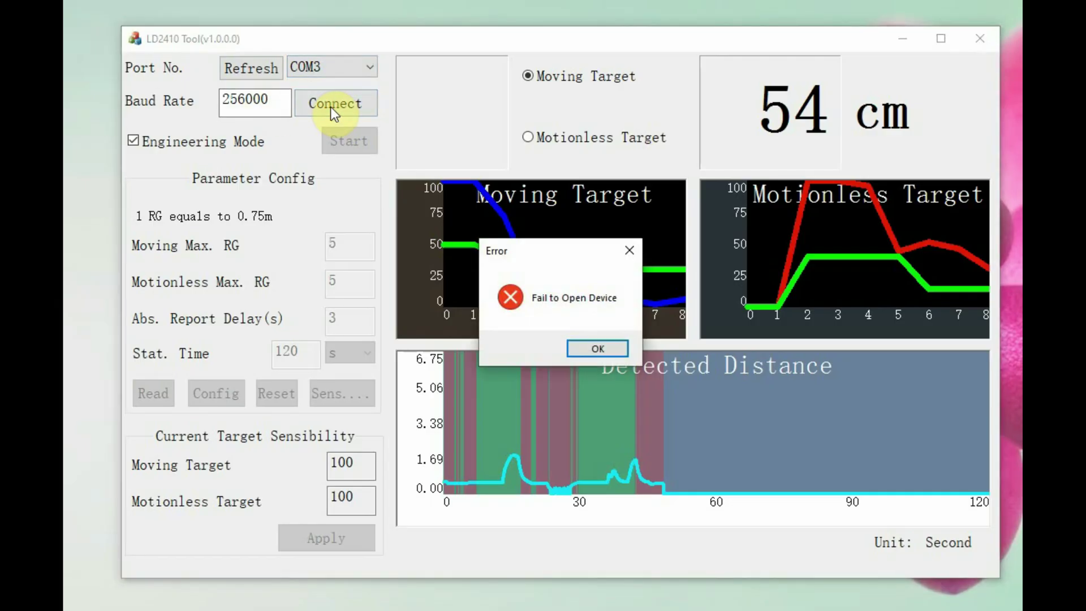
click(591, 349)
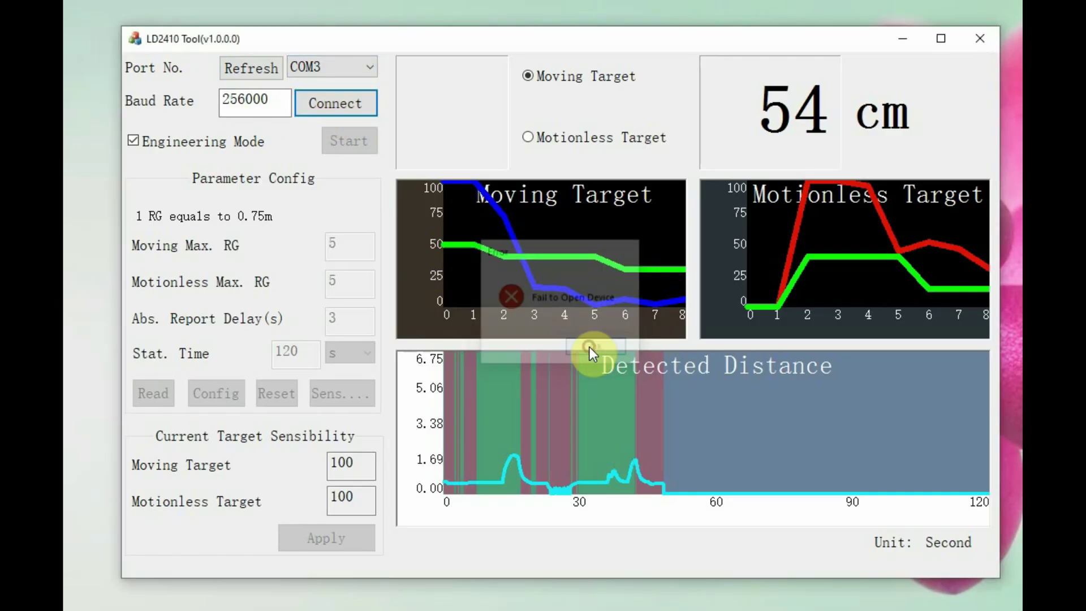
Replace the 256000 baud rate with 115200, connect to the radar, and start live readings.
drag(282, 102, 158, 96)
text(1)
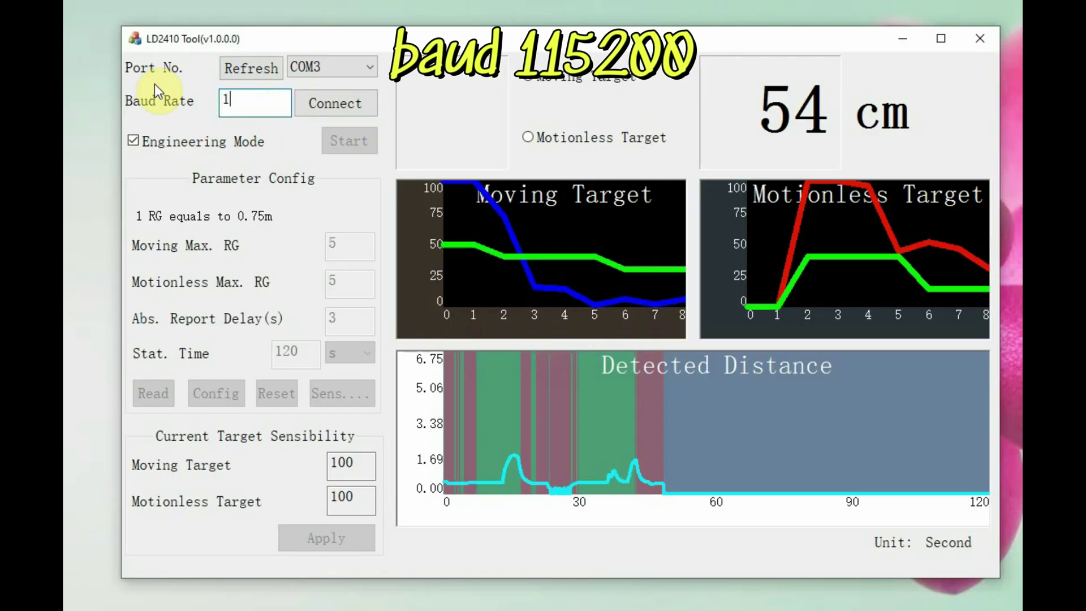
text(15200)
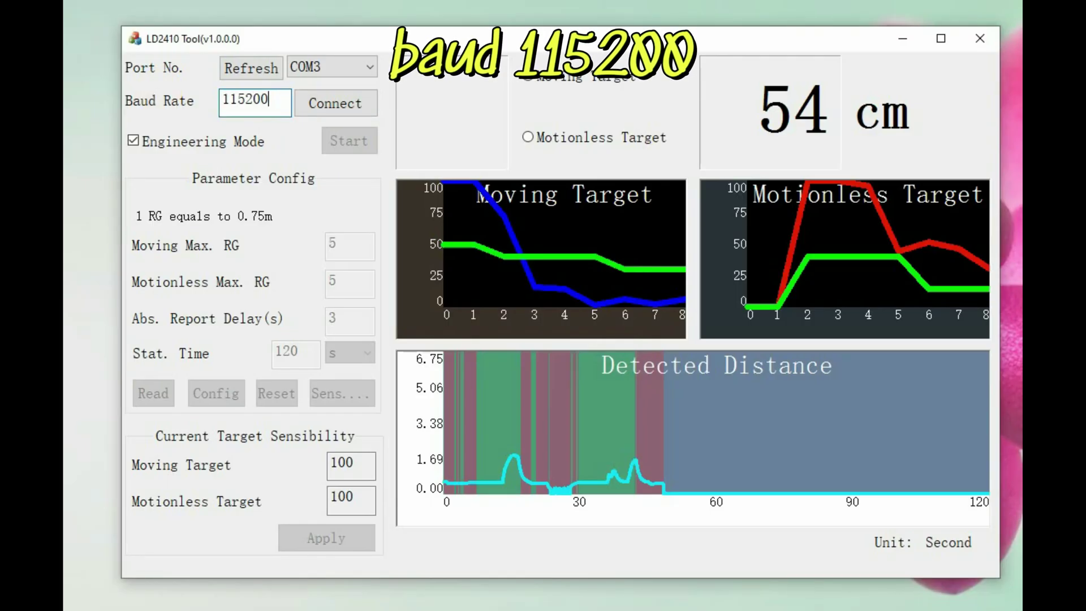
click(328, 104)
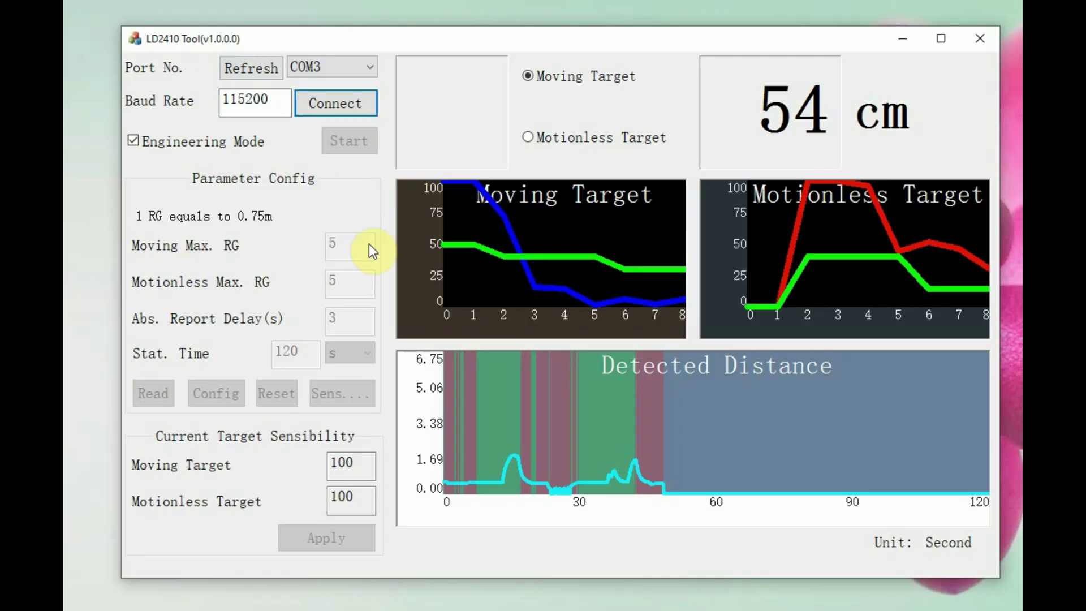
click(337, 107)
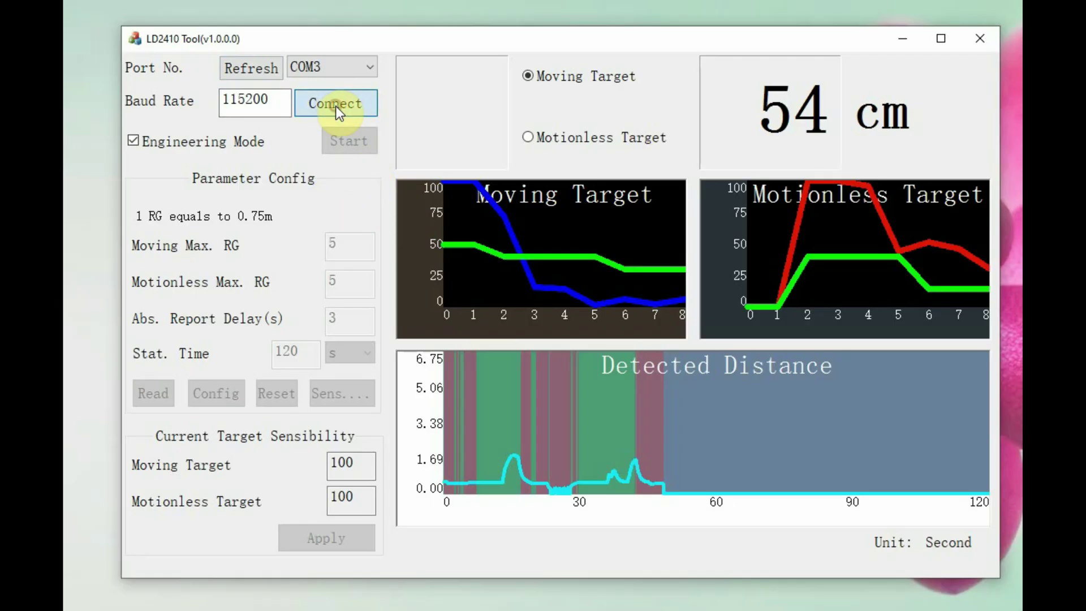
click(354, 152)
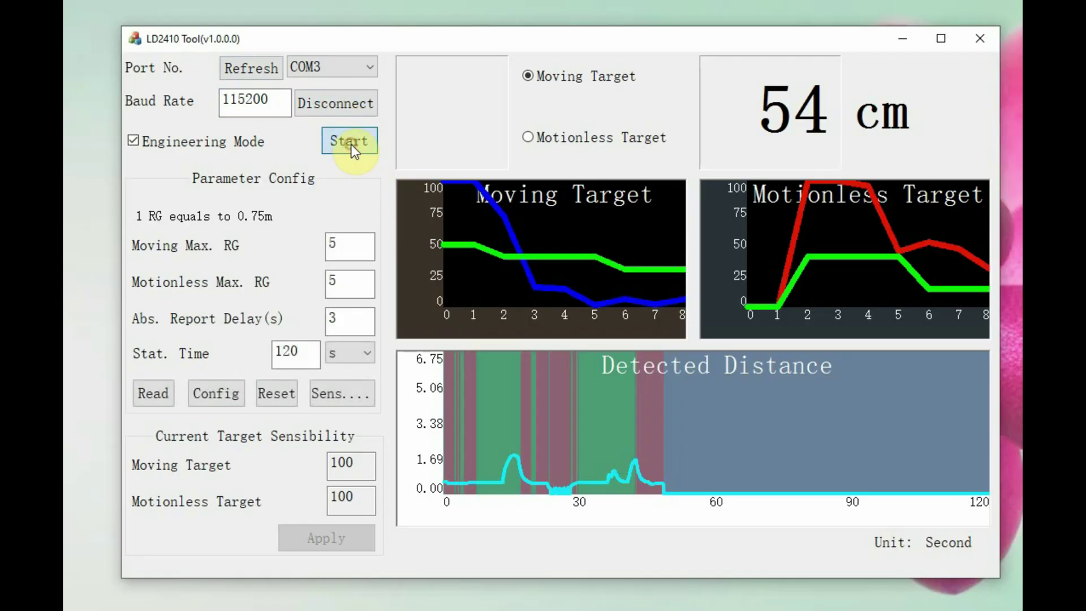